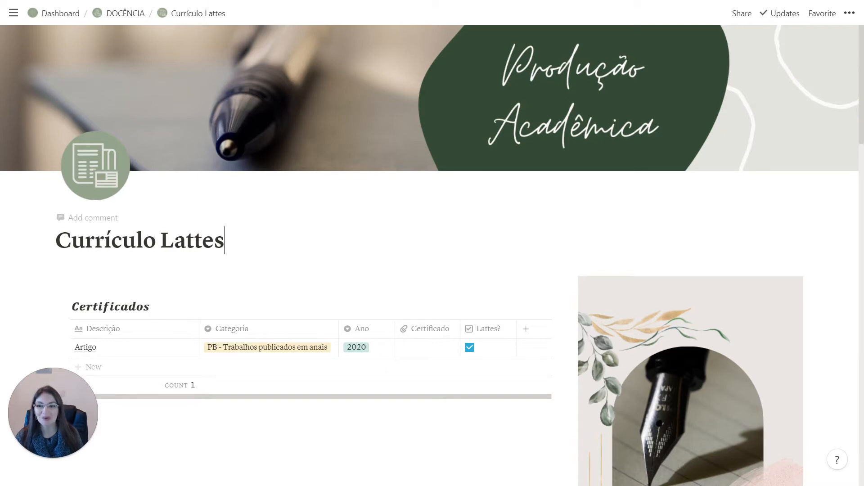
- Examine the Categoria options available for the Artigo entry in the Certificados table
scroll(432, 252, down, 1)
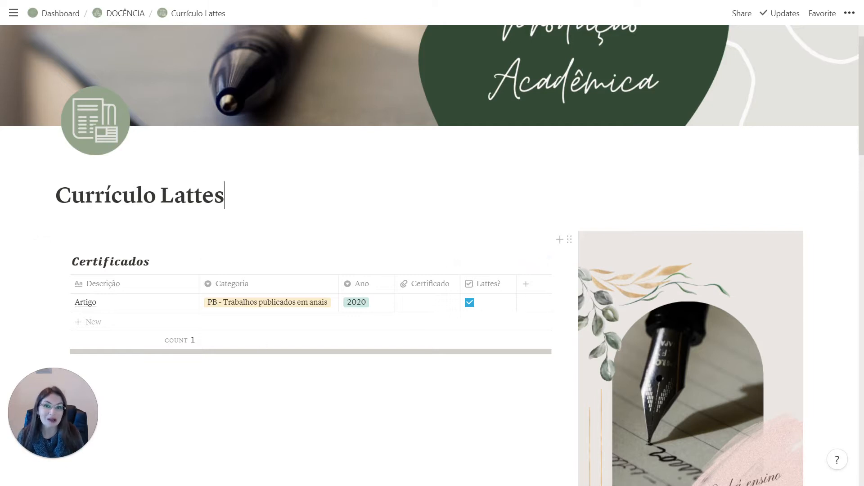
scroll(262, 247, down, 1)
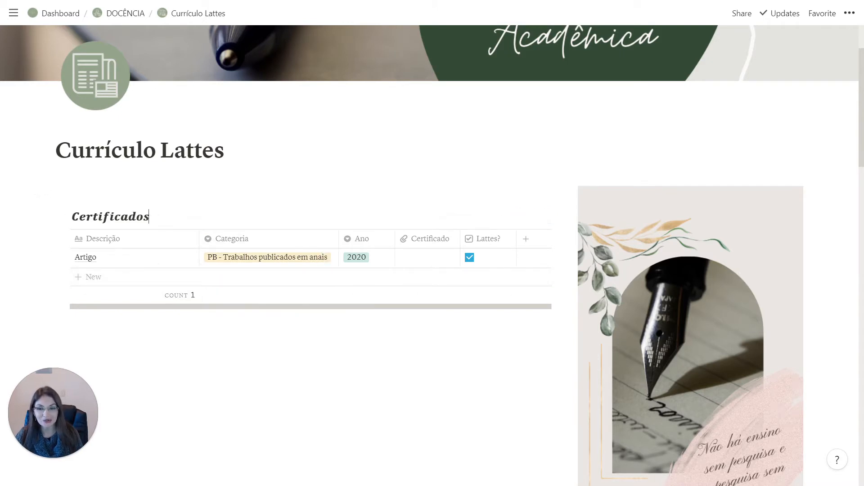
click(301, 265)
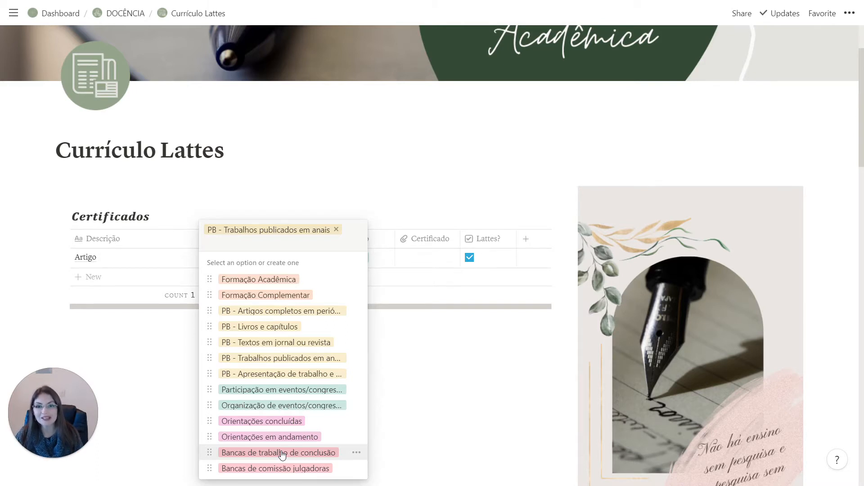
click(428, 283)
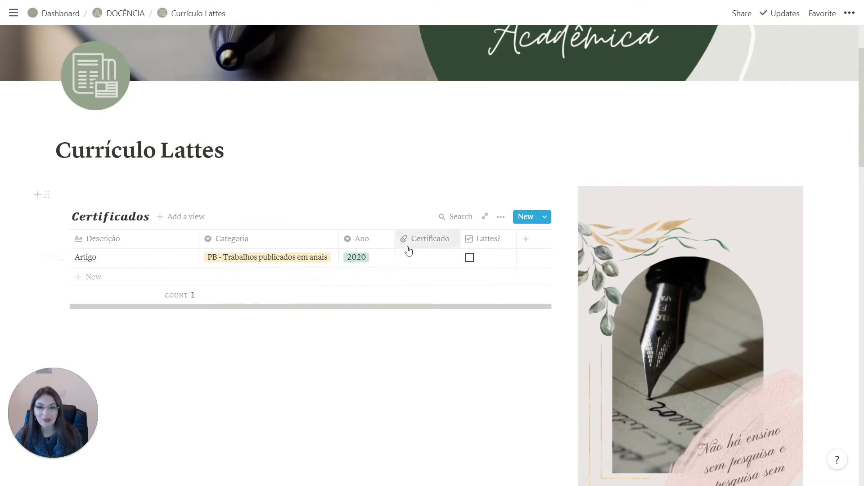
- Look at the file upload options in the Artigo entry's Certificado field, and tick its Lattes? checkbox
click(426, 262)
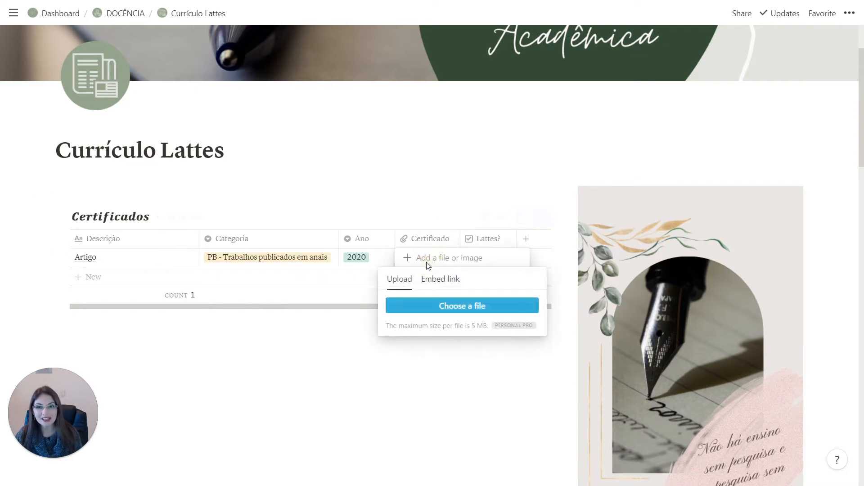
click(417, 195)
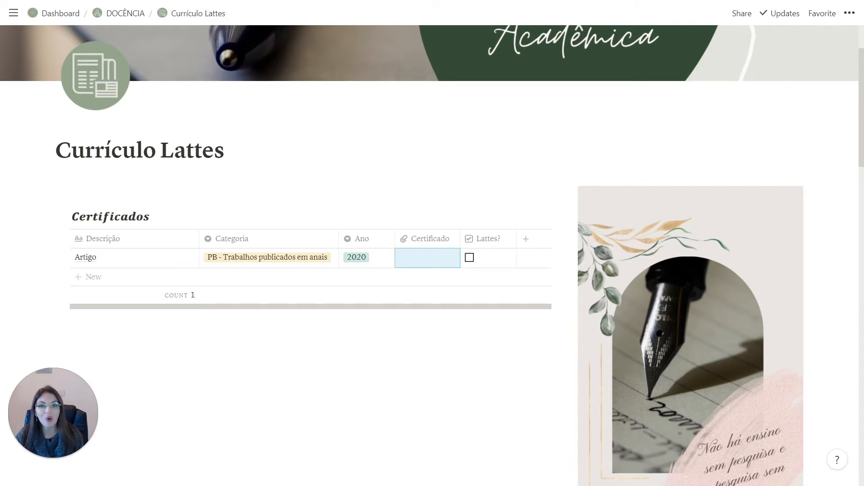
click(463, 200)
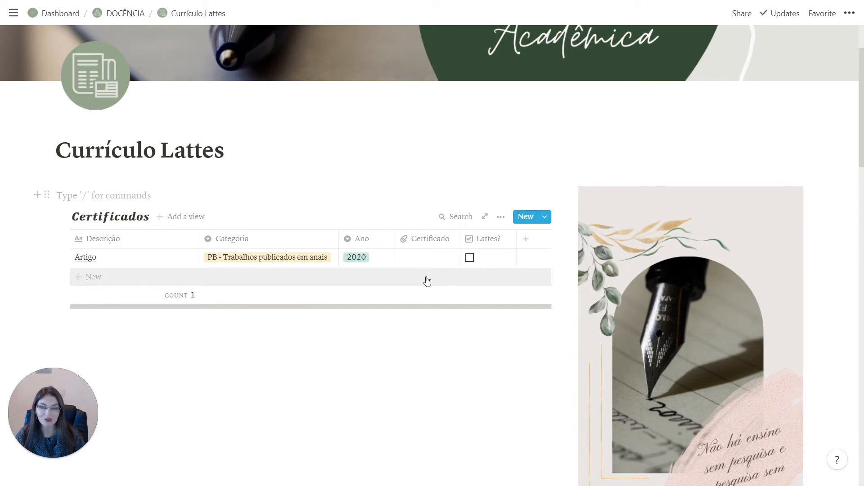
click(470, 257)
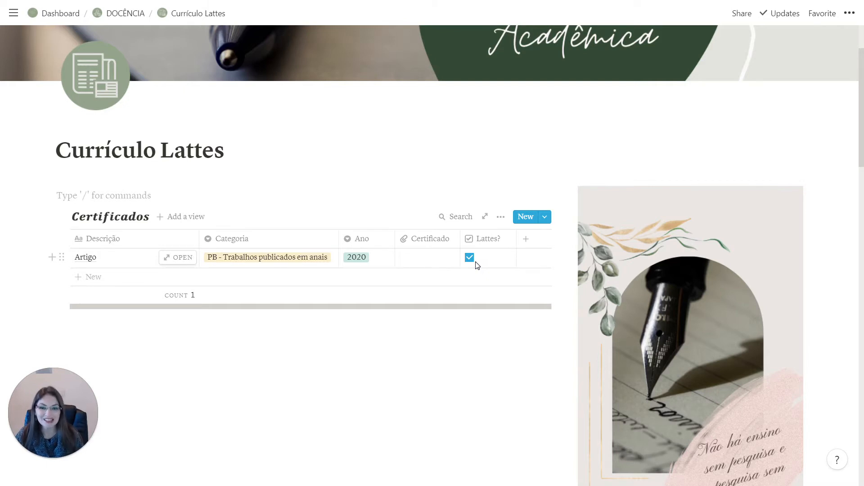
- Open the Artigo Exemplo card on the Publicações board, examine its properties and close it
scroll(477, 265, up, 2)
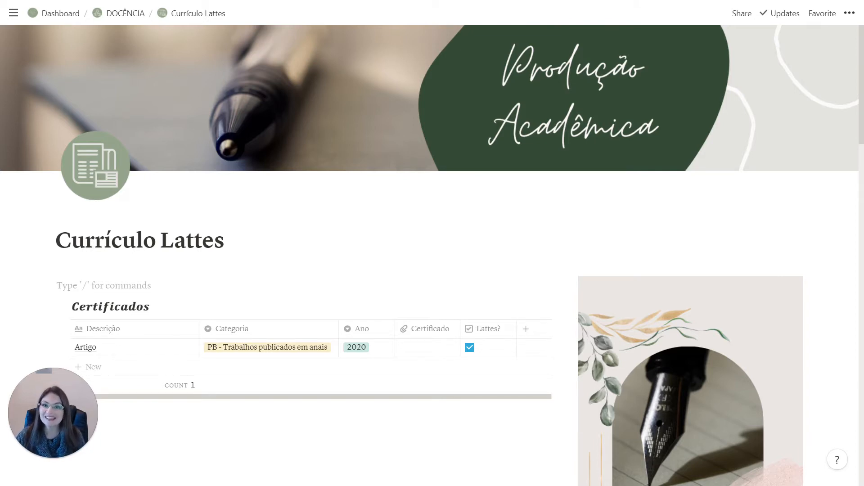
scroll(432, 252, down, 8)
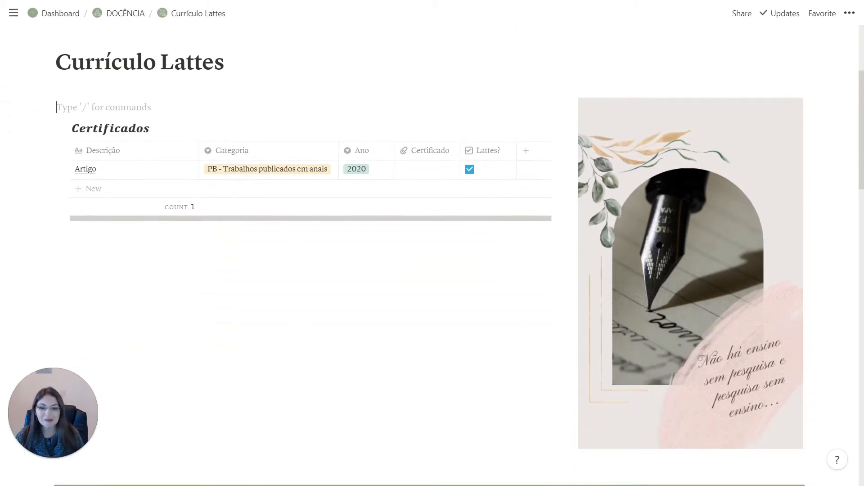
scroll(432, 252, down, 5)
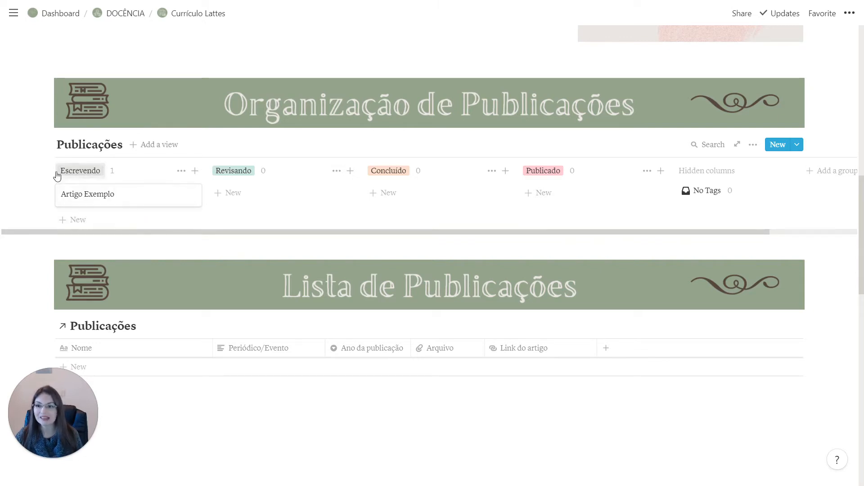
click(123, 193)
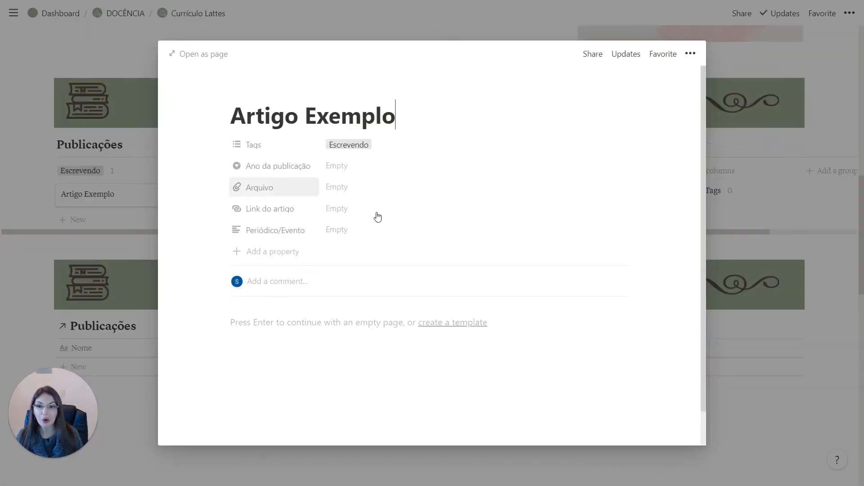
scroll(378, 217, down, 2)
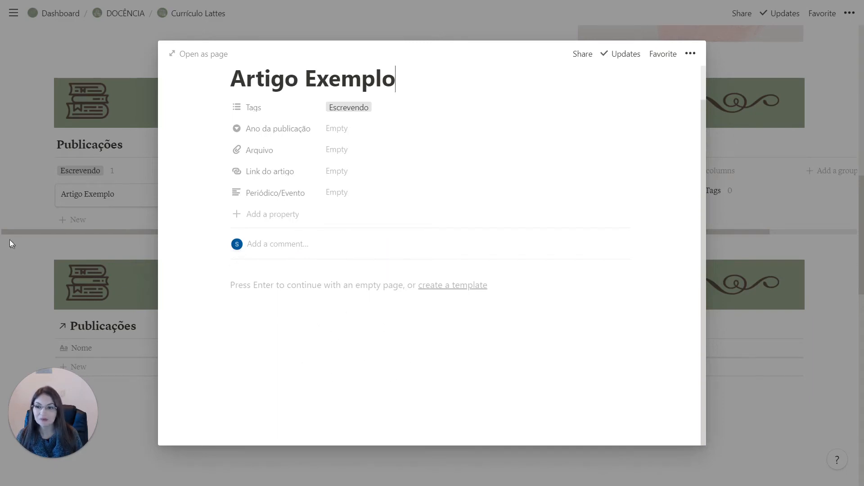
click(36, 243)
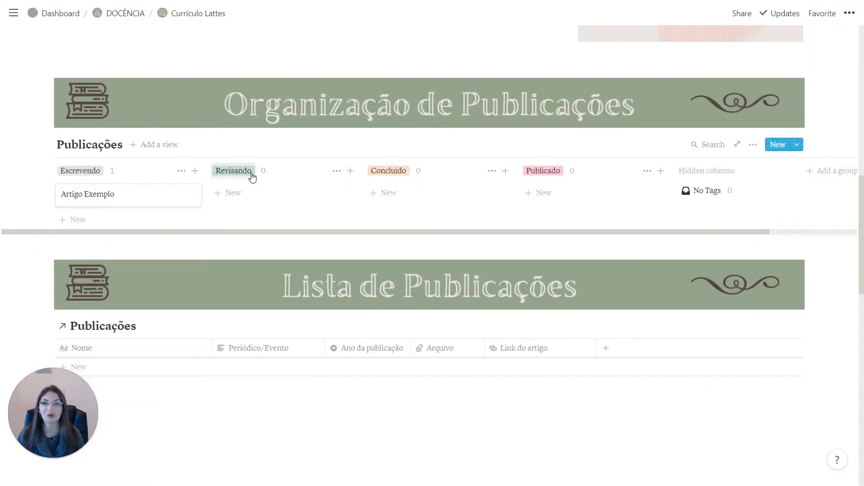
- Move the Artigo Exemplo card on the Publicações board to Concluído and then on to Publicado
drag(131, 195, 423, 195)
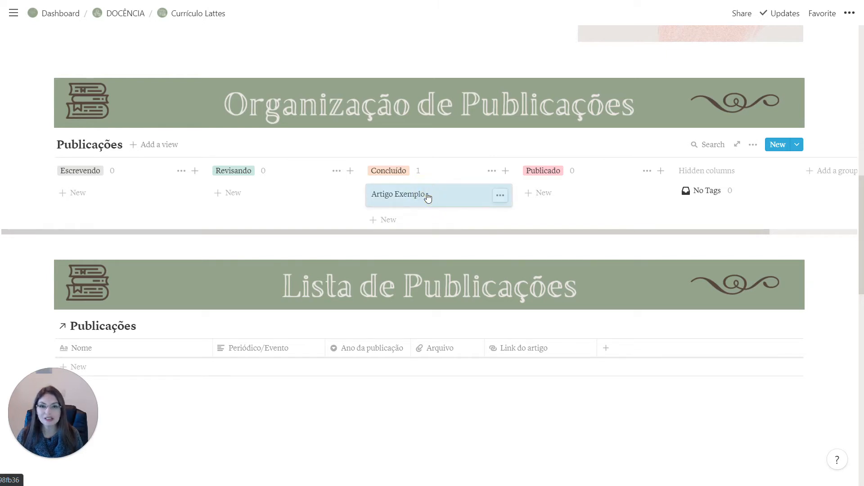
scroll(429, 279, down, 1)
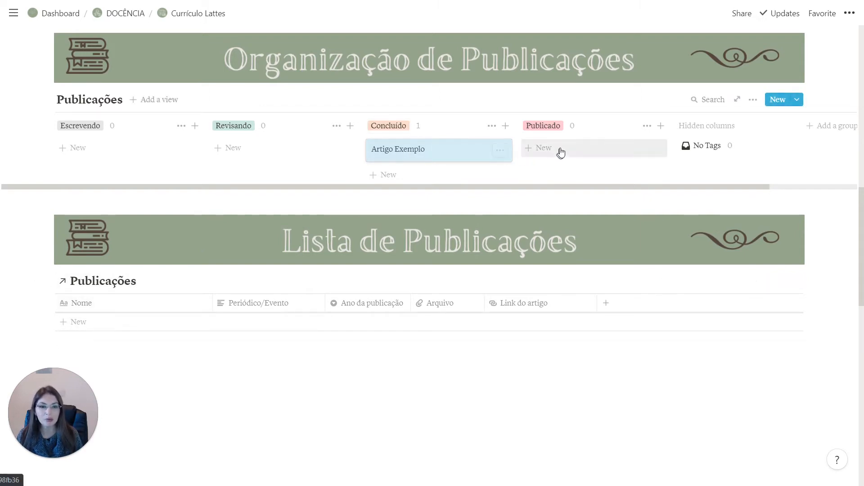
drag(438, 155, 588, 146)
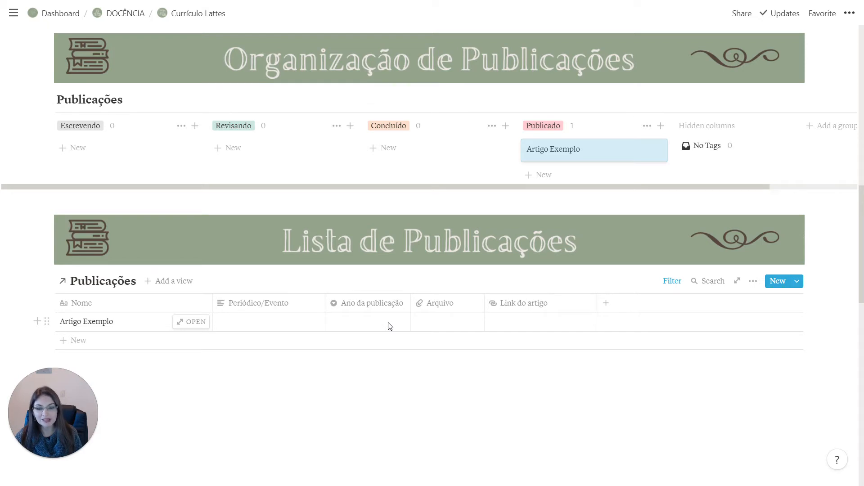
- Look at the file upload options in Artigo Exemplo's Arquivo field under Lista de Publicações, then review the page back to its header
click(443, 323)
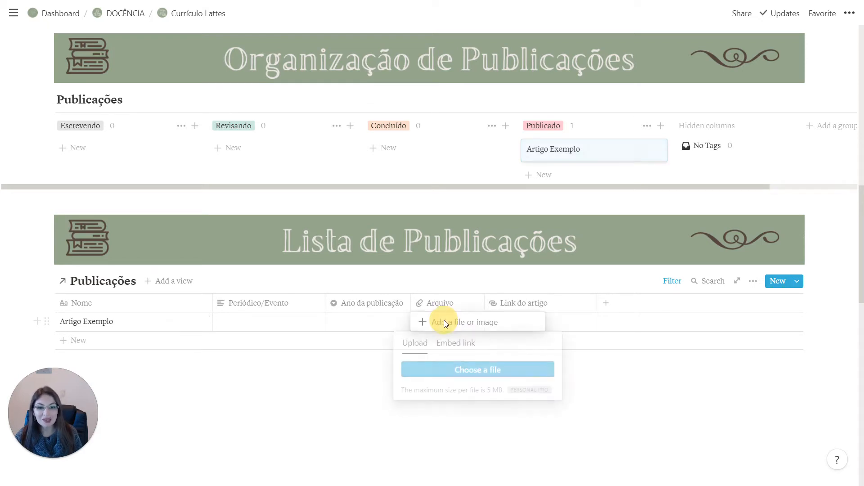
click(309, 430)
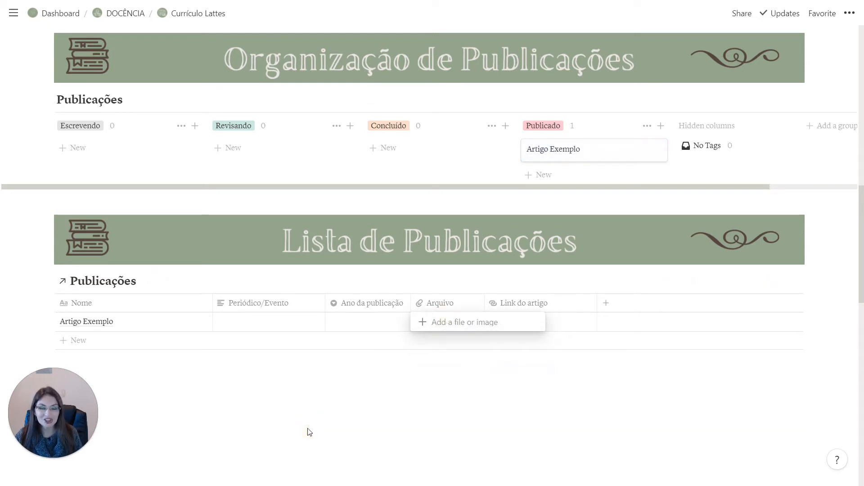
click(544, 400)
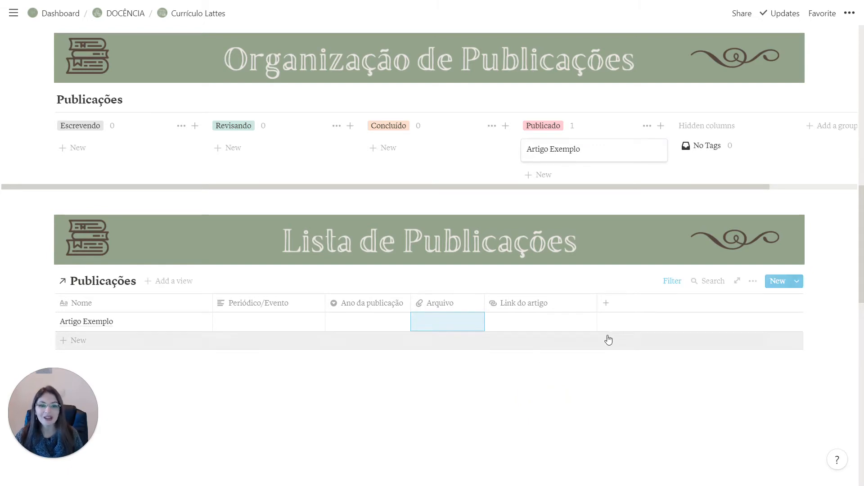
click(604, 459)
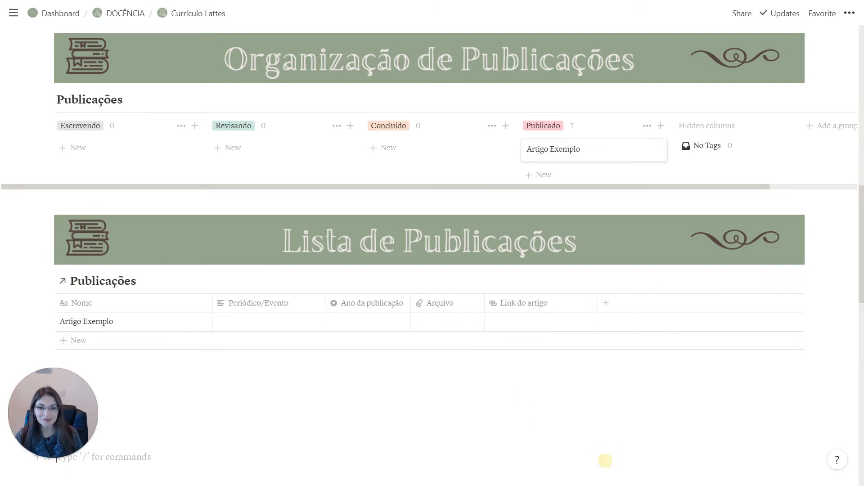
scroll(603, 459, up, 1)
scroll(739, 439, up, 4)
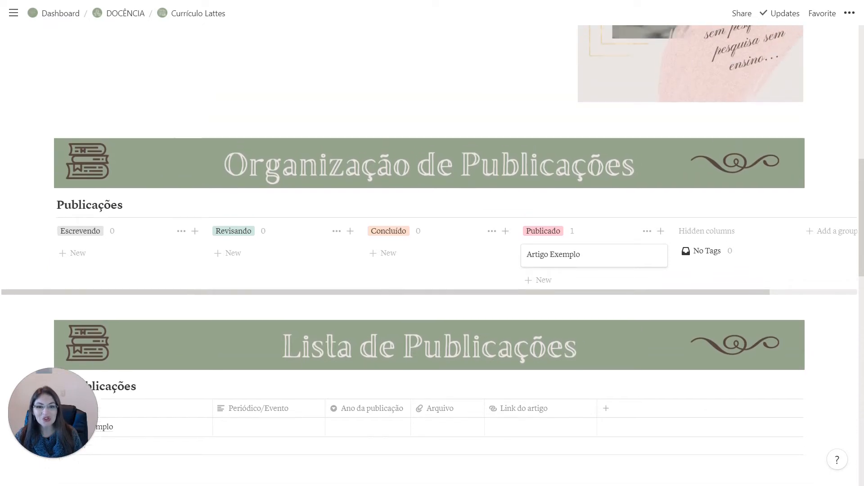
scroll(739, 439, up, 6)
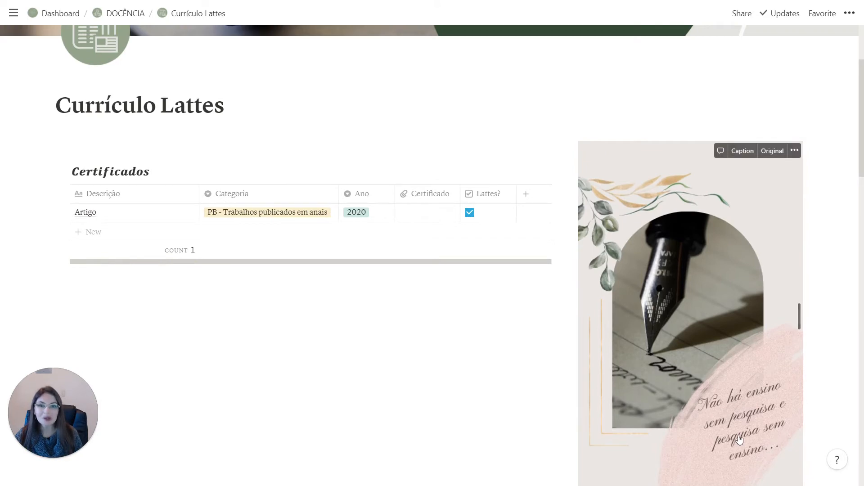
scroll(740, 439, up, 3)
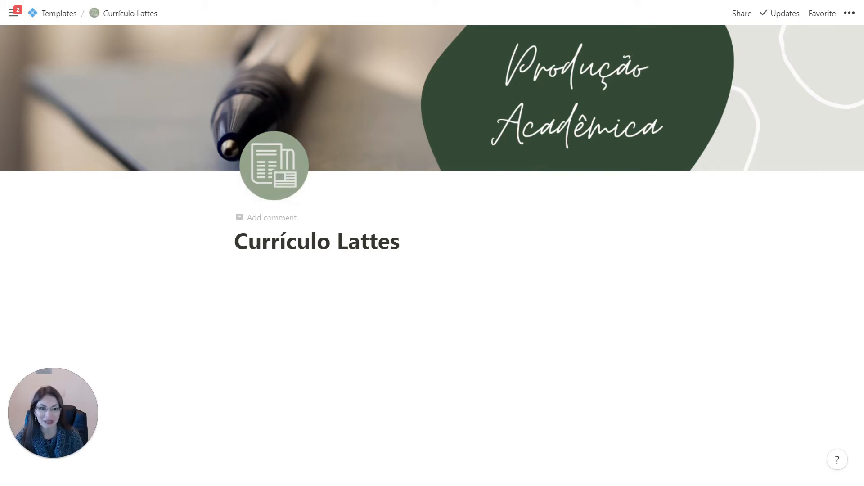
- Set the new Currículo Lattes page to full width with the Serif text style
click(850, 18)
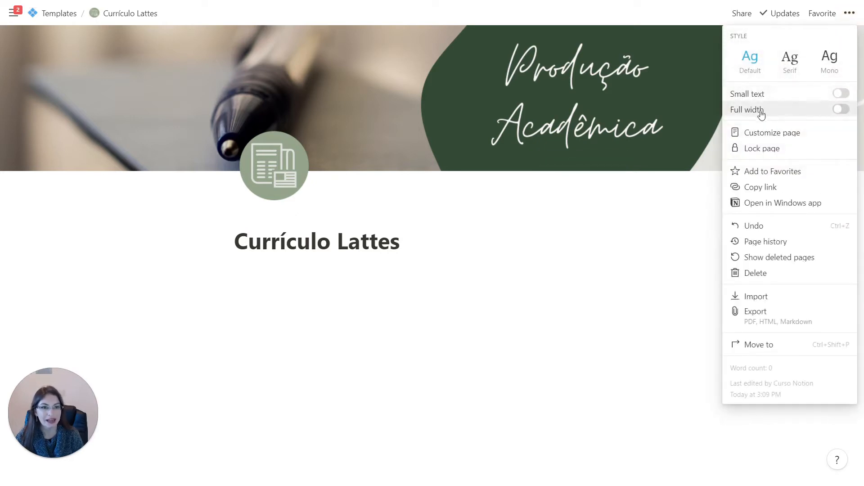
click(845, 110)
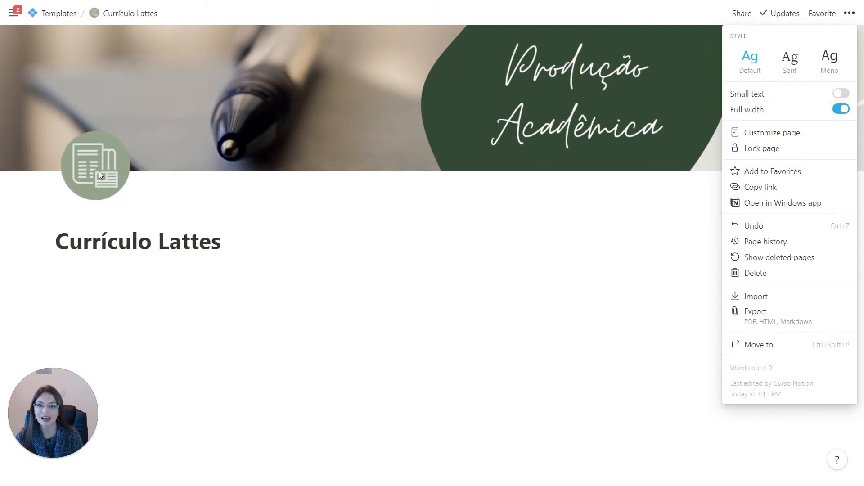
click(789, 67)
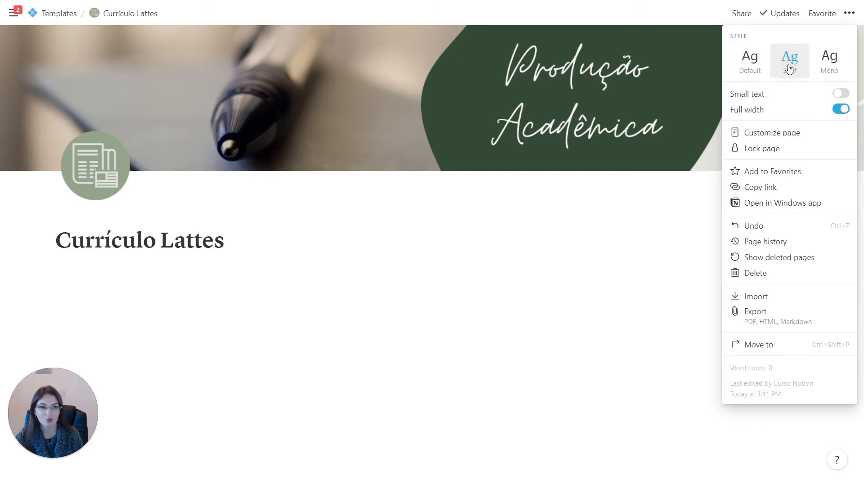
click(575, 277)
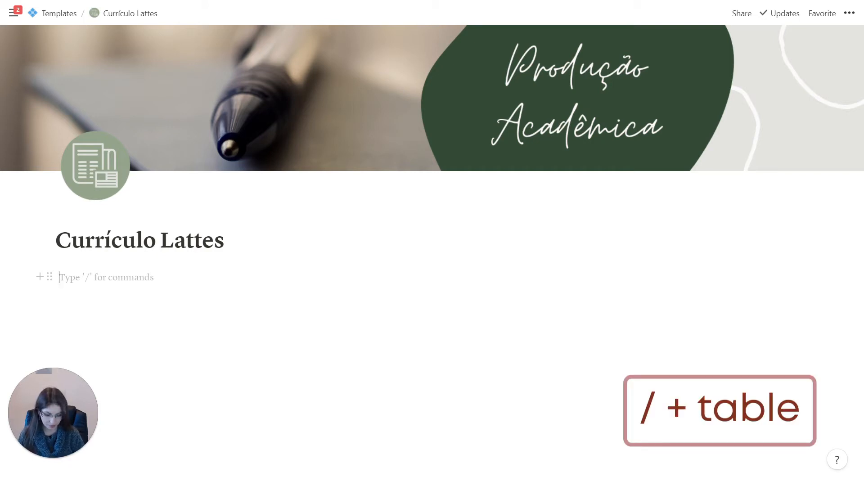
- Insert an inline table database below the page title and name it Certificados
text(/tab)
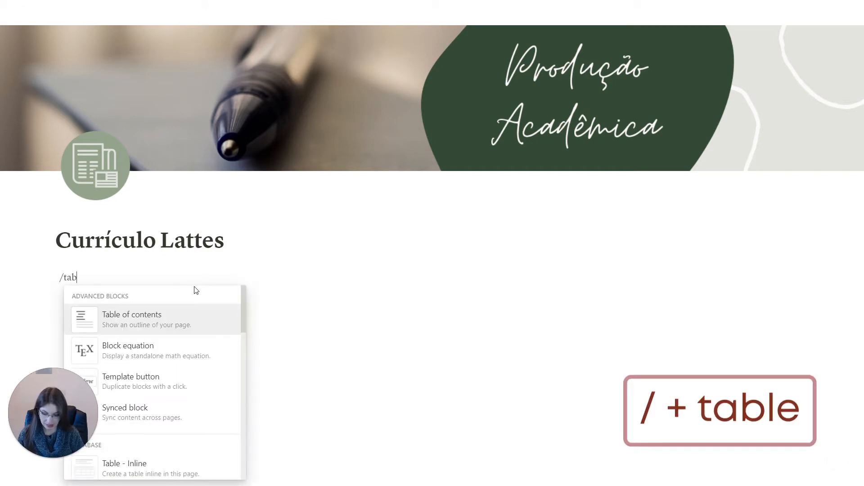
text(le)
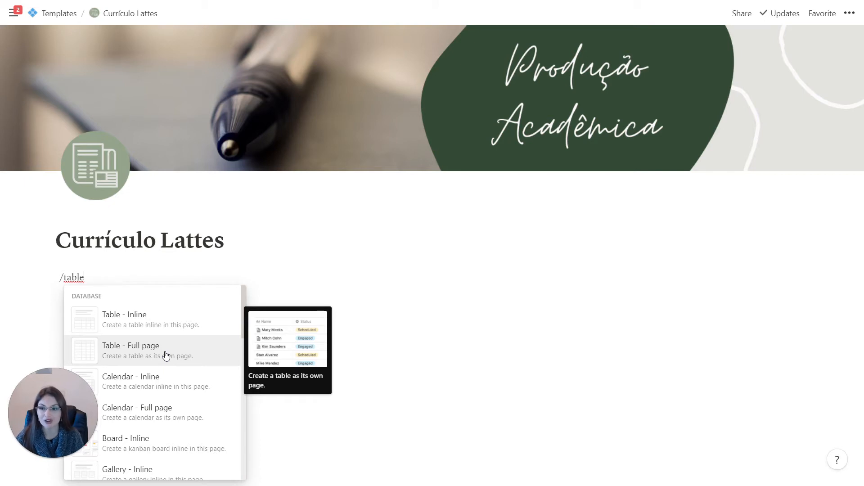
click(159, 319)
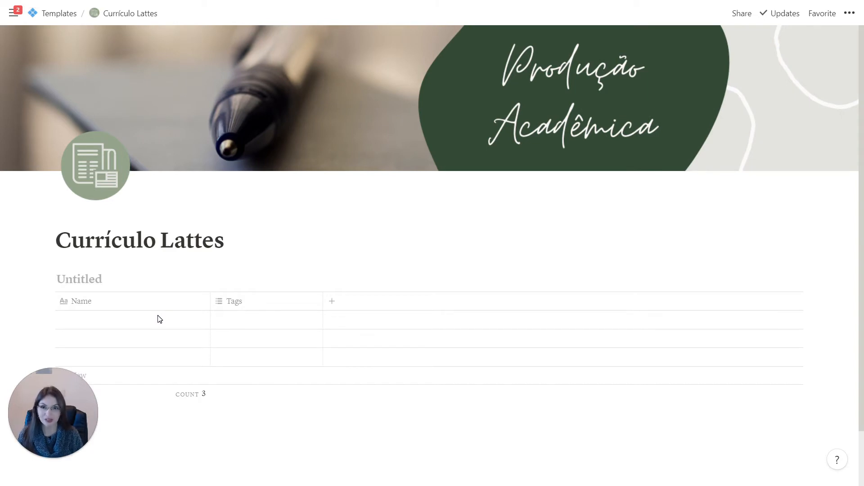
text(Certific)
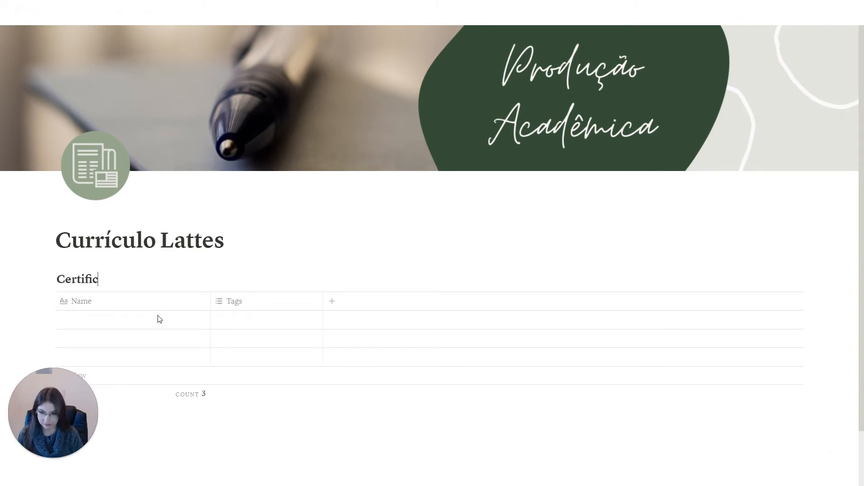
text(ados)
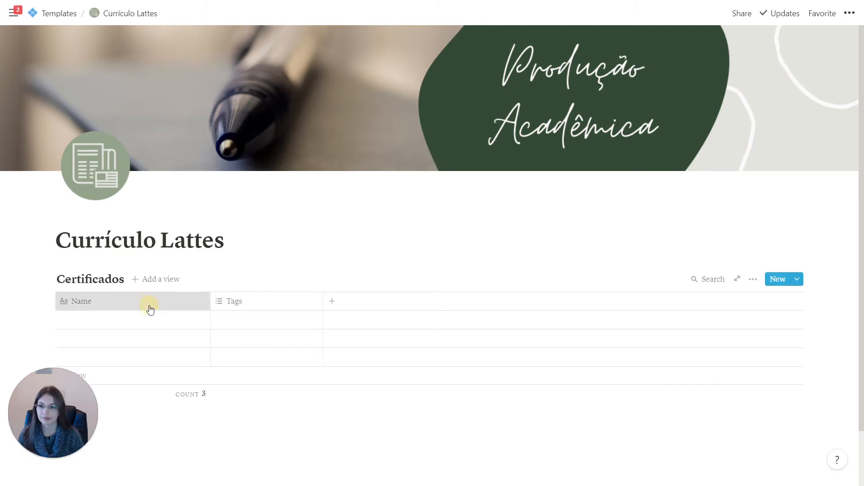
- Rename the Name column of the Certificados table as Descrição
click(150, 307)
text(De)
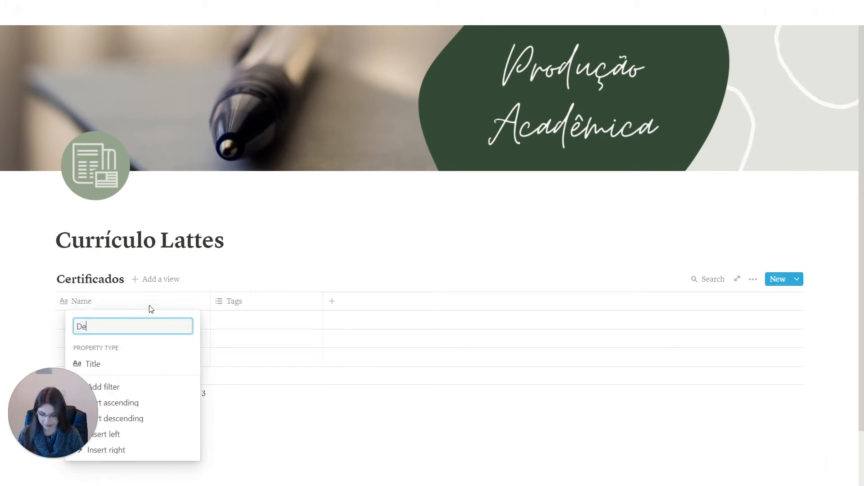
text(scrição)
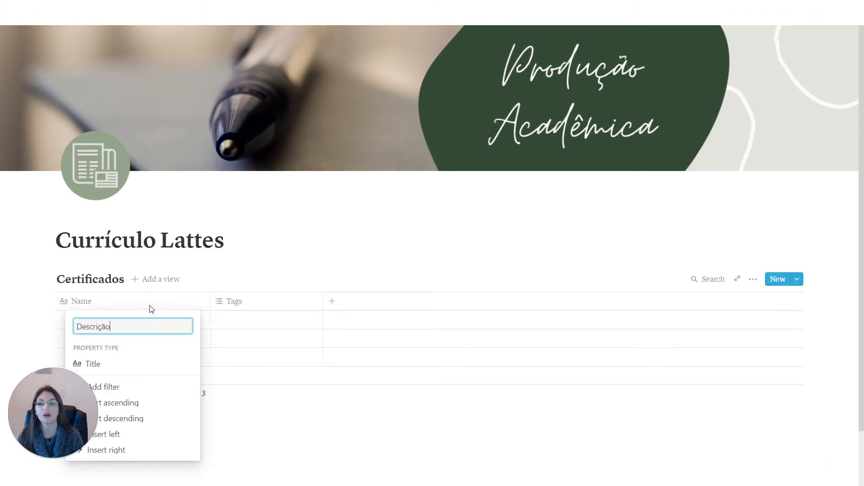
- Rename the Tags column of the Certificados table as Categoria and set its property type to Select
click(225, 281)
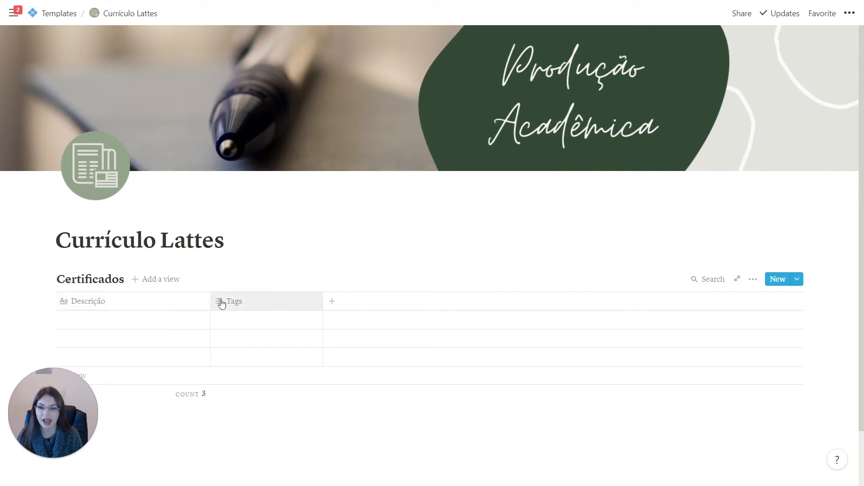
click(275, 306)
text(Cat)
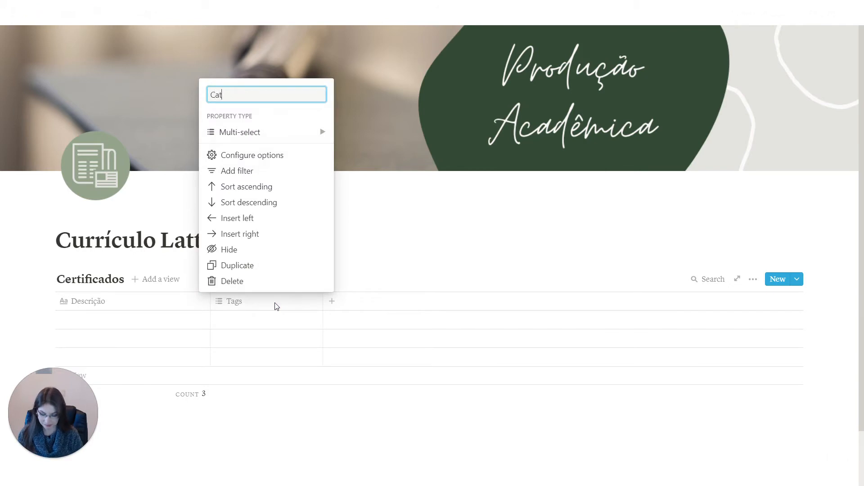
text(egoria)
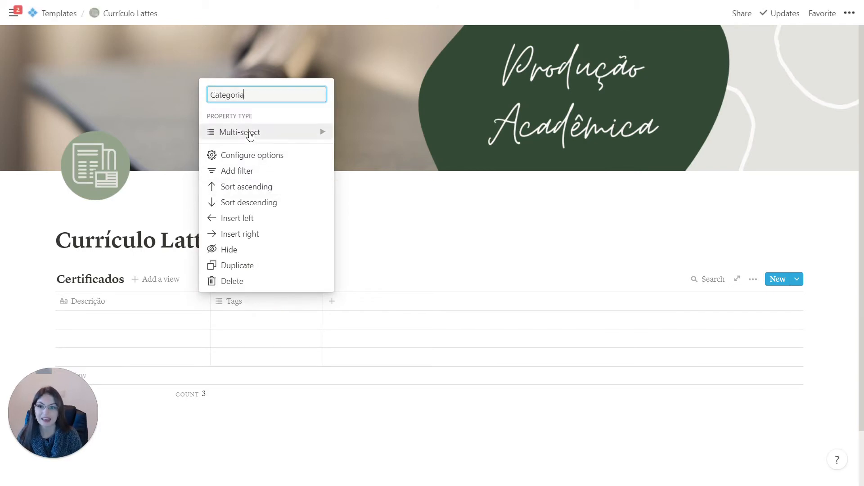
mouse_move(250, 135)
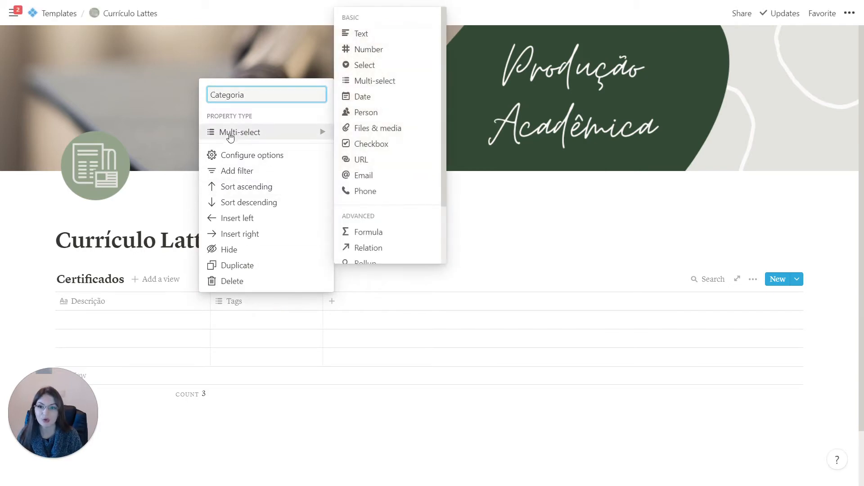
click(378, 70)
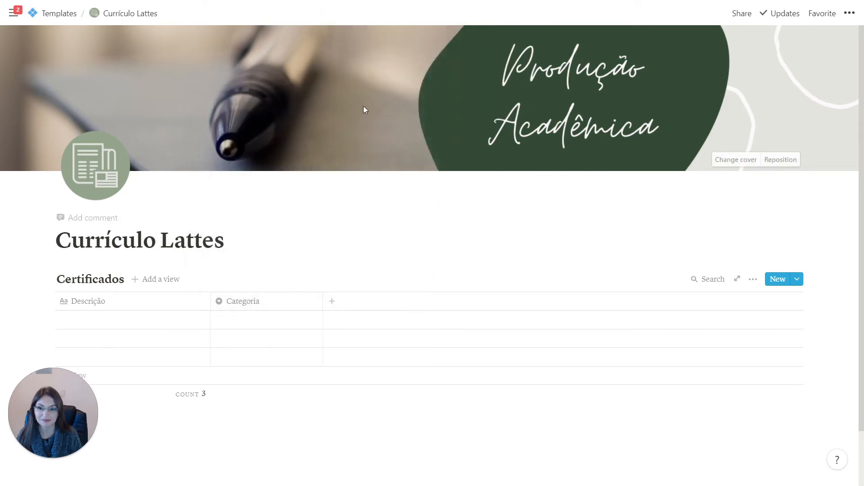
- Create the option Formação acadêmica in the Categoria cell of the first Certificados row
click(271, 324)
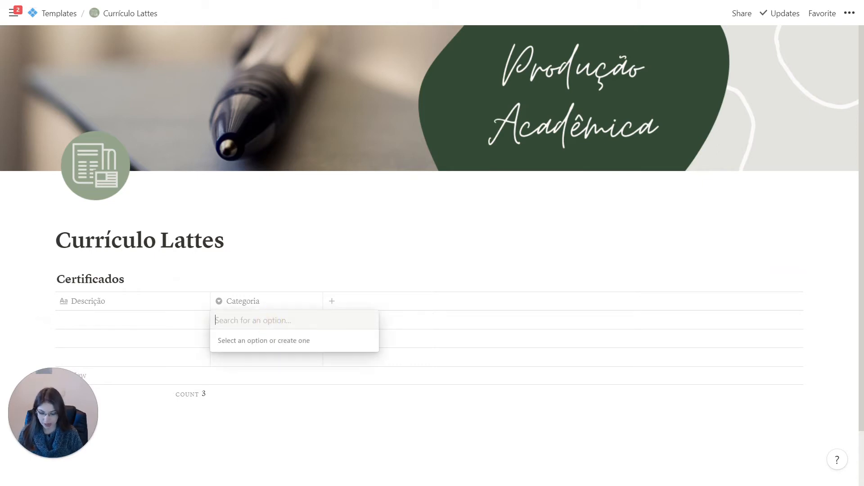
text(Formação )
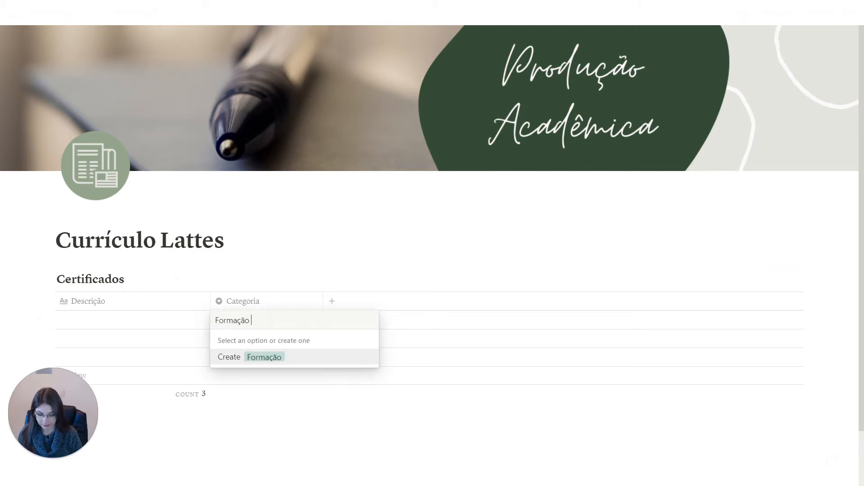
text(acadêmica)
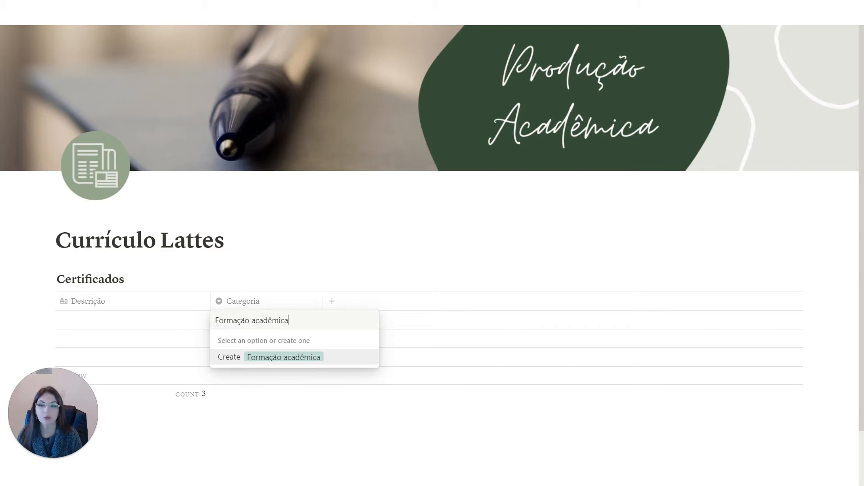
click(282, 359)
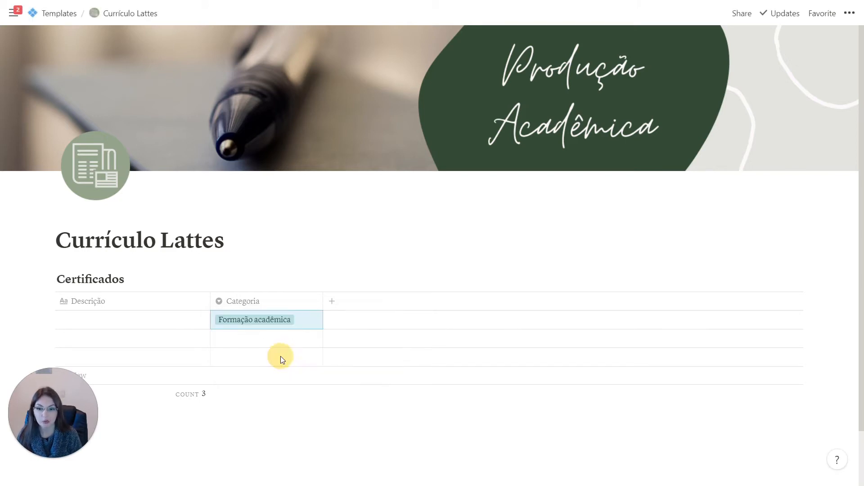
- Create a second Categoria option, PB - Artigos em anais, in the first row of Certificados
click(310, 320)
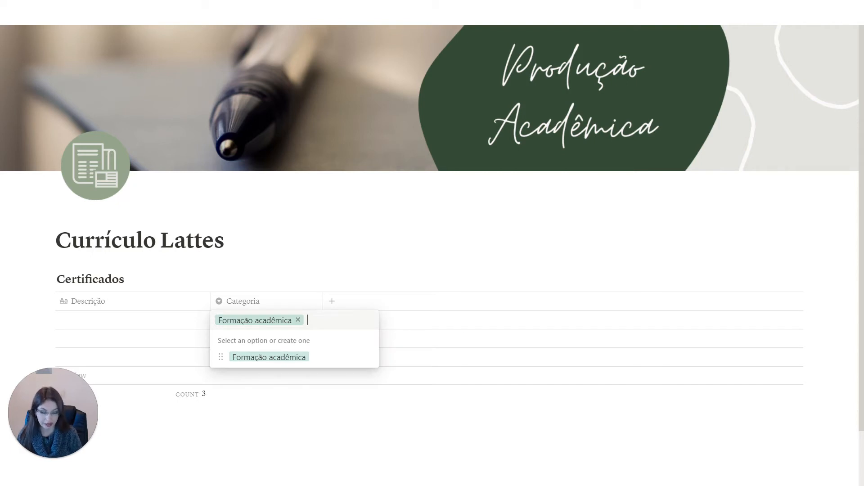
text(PB)
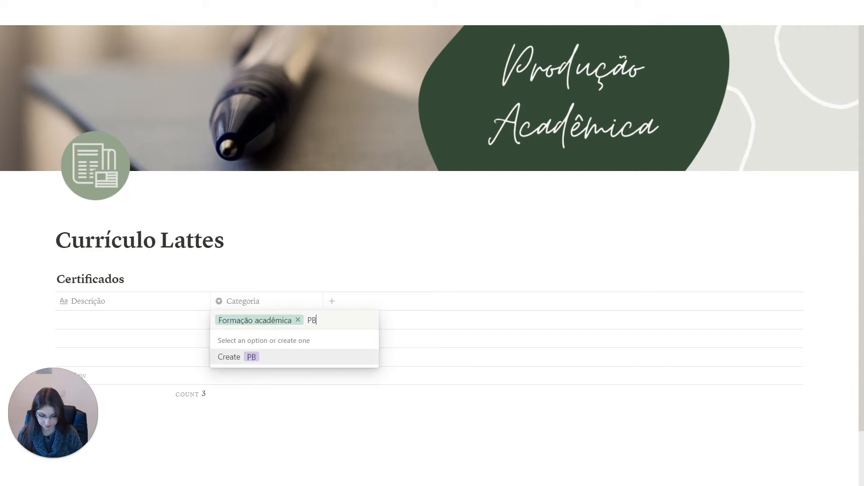
text( - Artigos e)
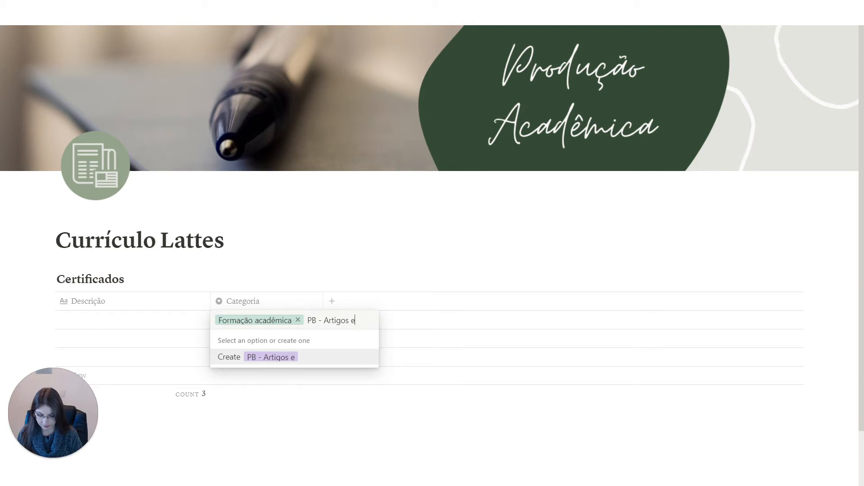
text(m anais)
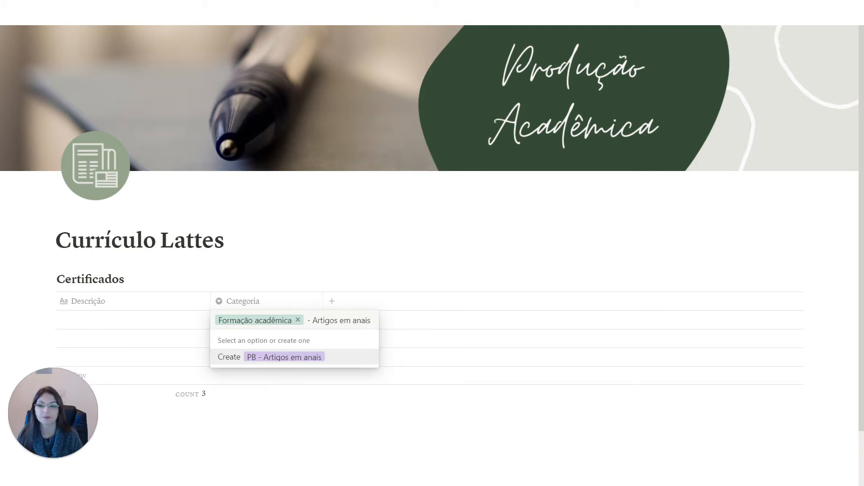
click(304, 360)
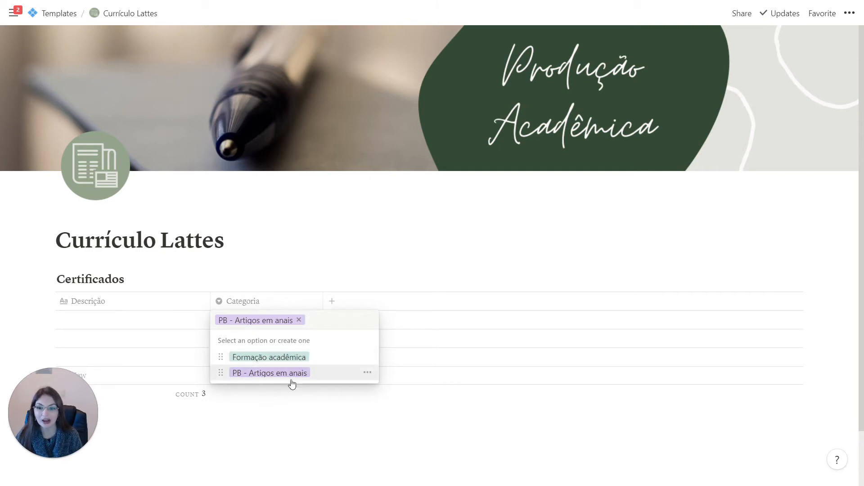
key(Escape)
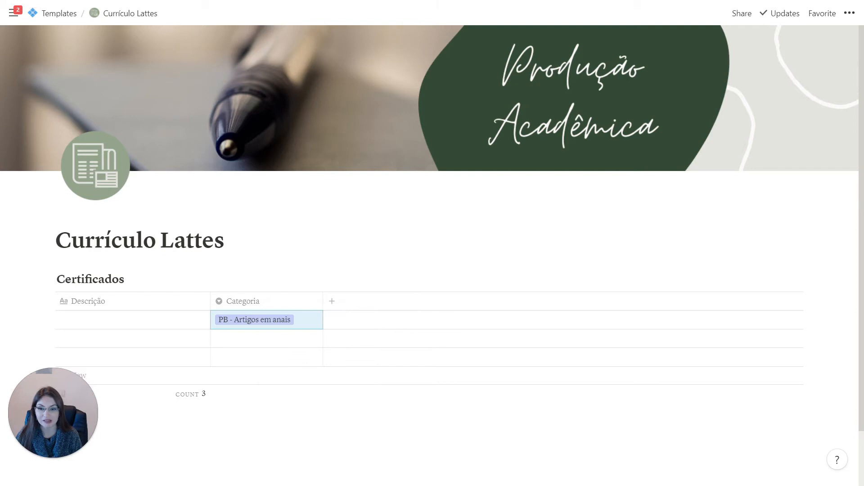
- Add a column named Ano with the Select property type after Categoria in the Certificados table
click(362, 305)
text(Ano)
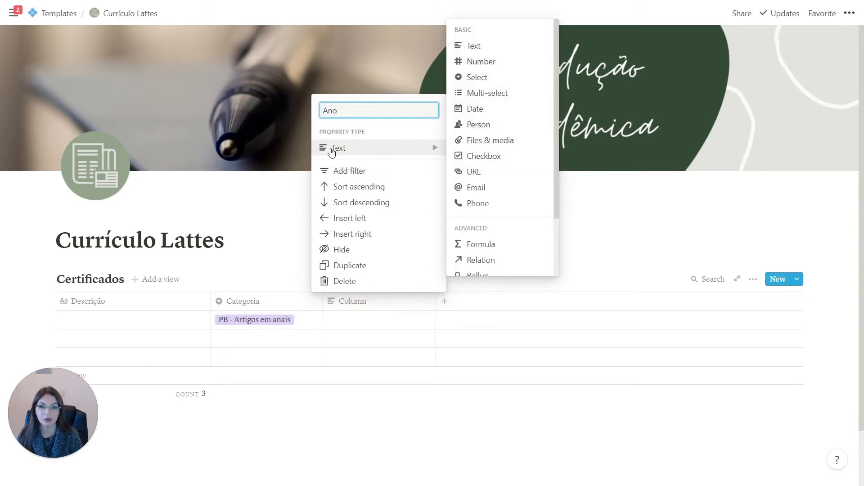
mouse_move(332, 149)
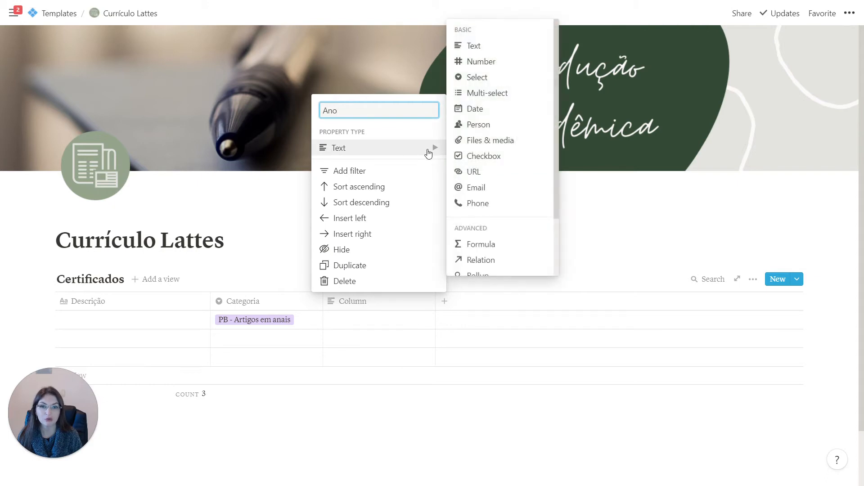
click(493, 80)
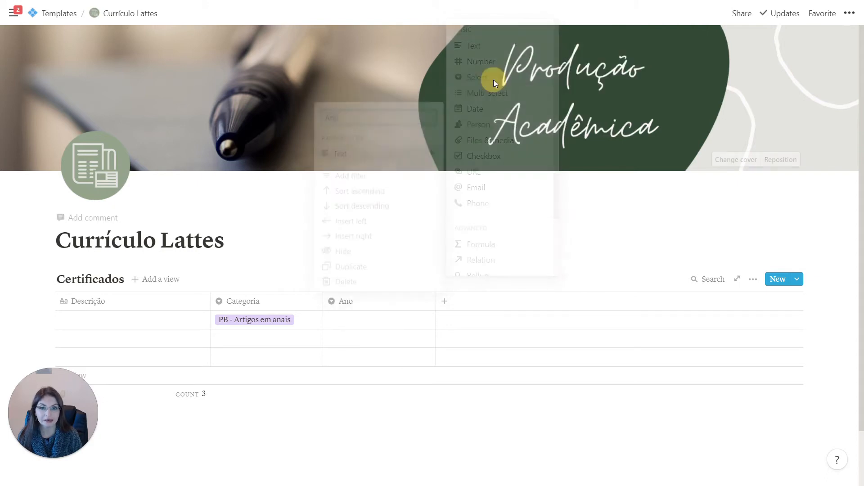
- Create the options 2021 and 2022 in the first row's Ano cell, and narrow the Ano column to about half its width
click(351, 327)
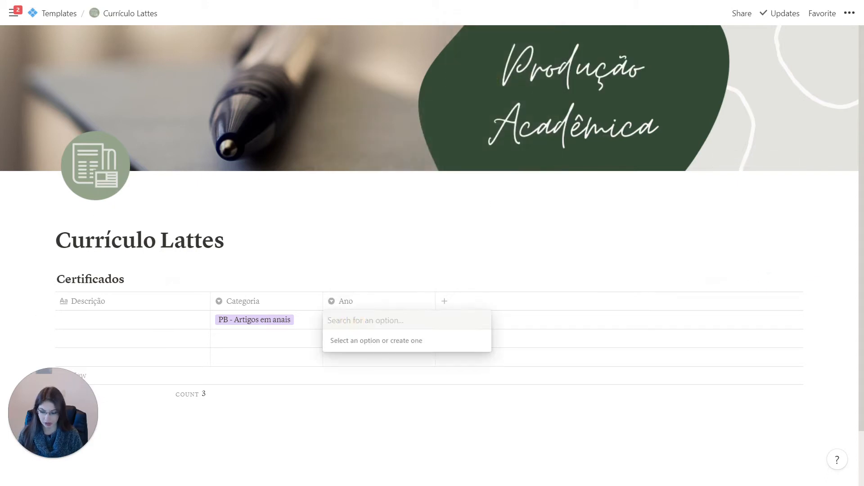
text(2021)
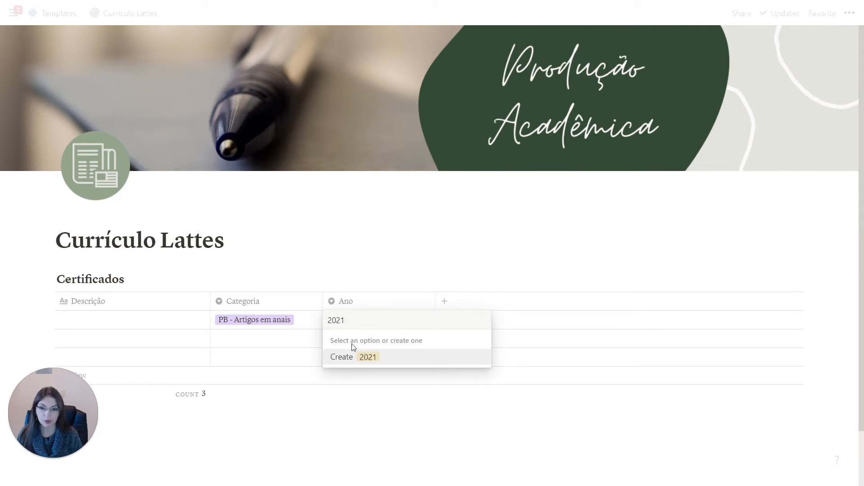
click(364, 358)
click(364, 323)
text(2)
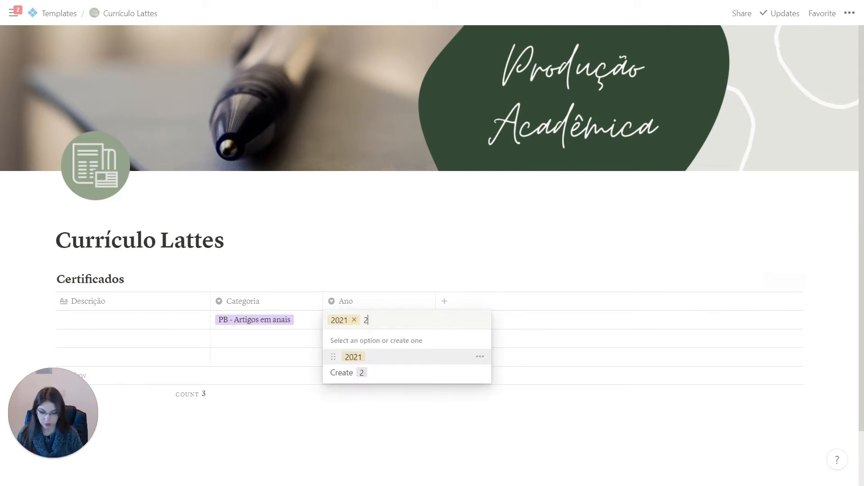
text(022)
click(374, 358)
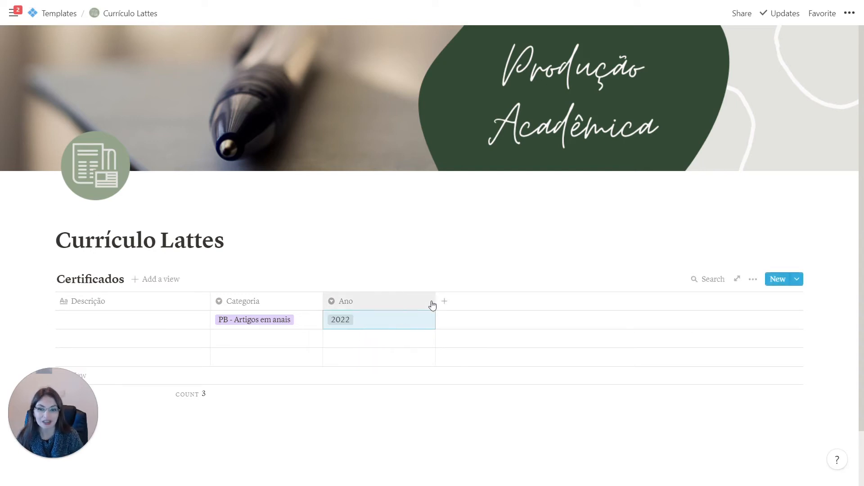
drag(436, 301, 383, 301)
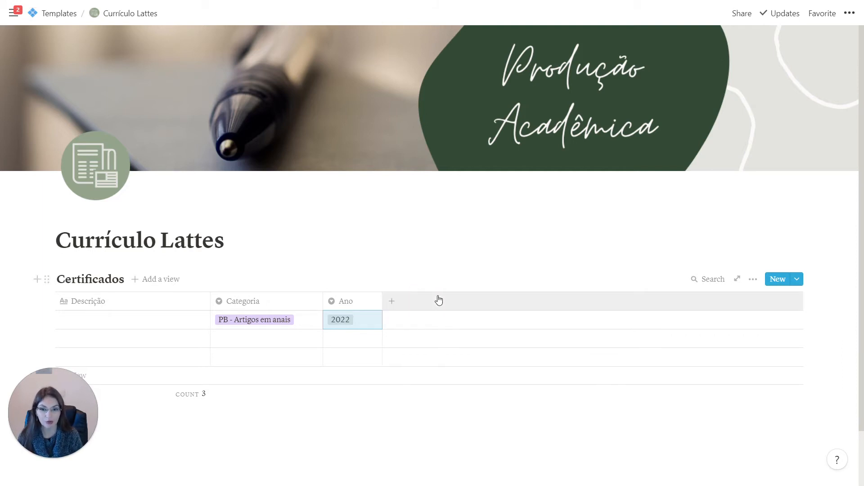
- Add a column named Certificado with the Files & media property type after Ano
click(407, 303)
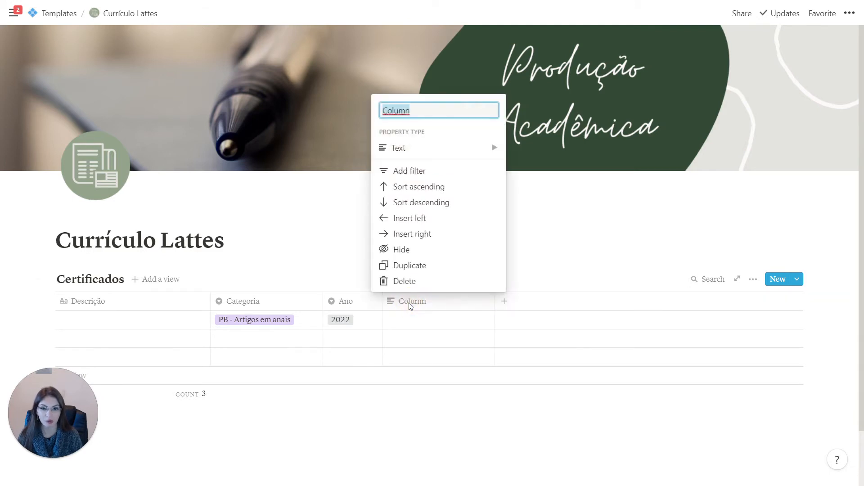
text(Certifica)
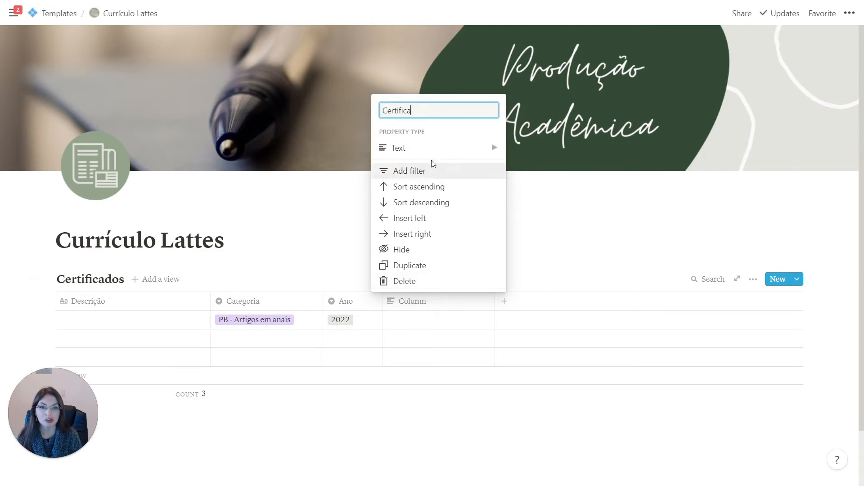
click(414, 149)
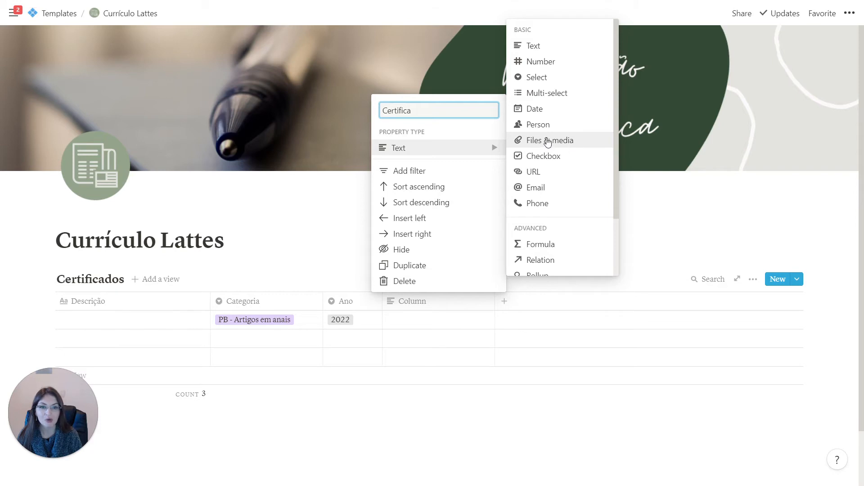
click(587, 141)
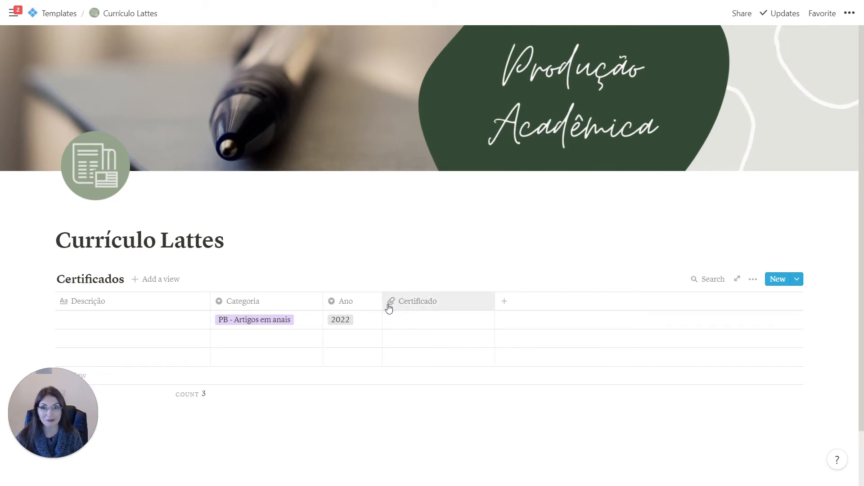
- Add a column named Lattes with the Checkbox property type after Certificado
click(524, 305)
text(La)
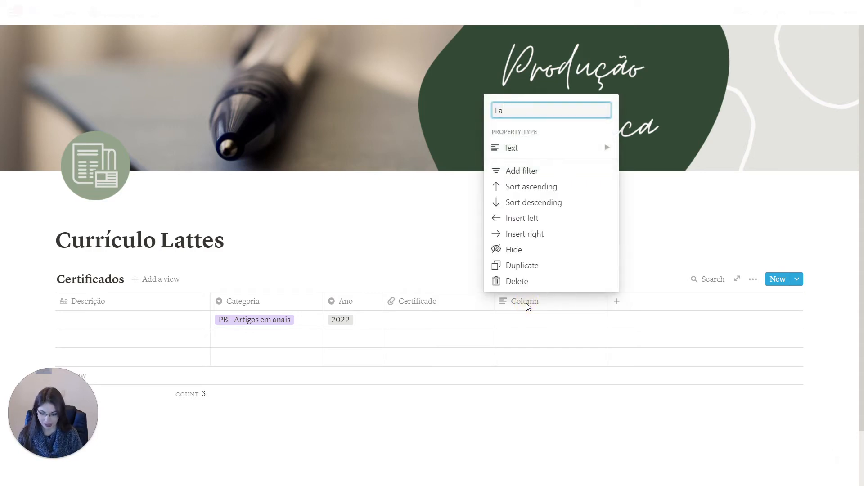
text(ttes)
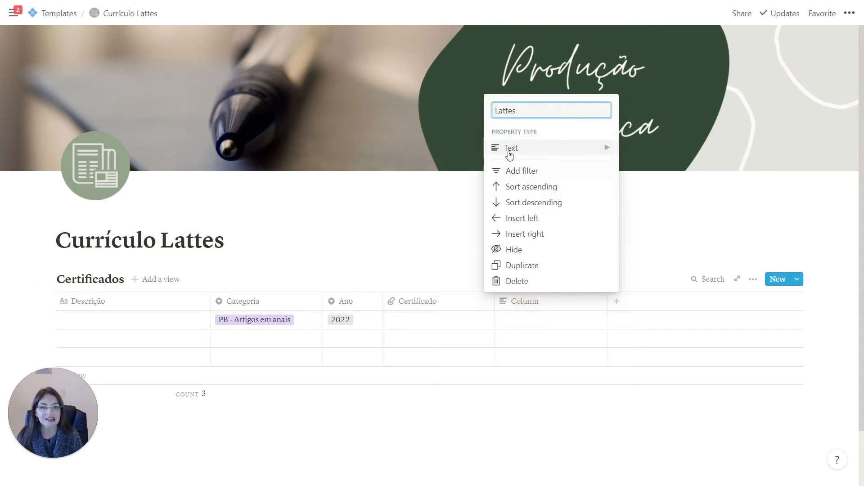
mouse_move(521, 149)
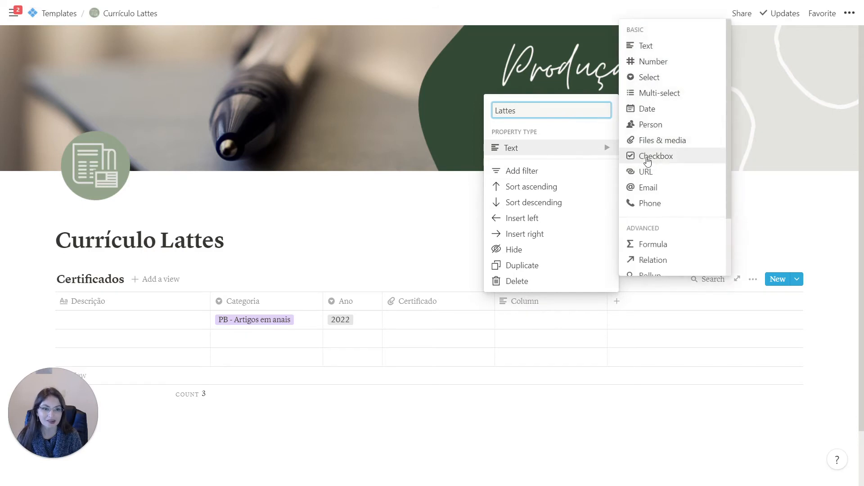
click(691, 162)
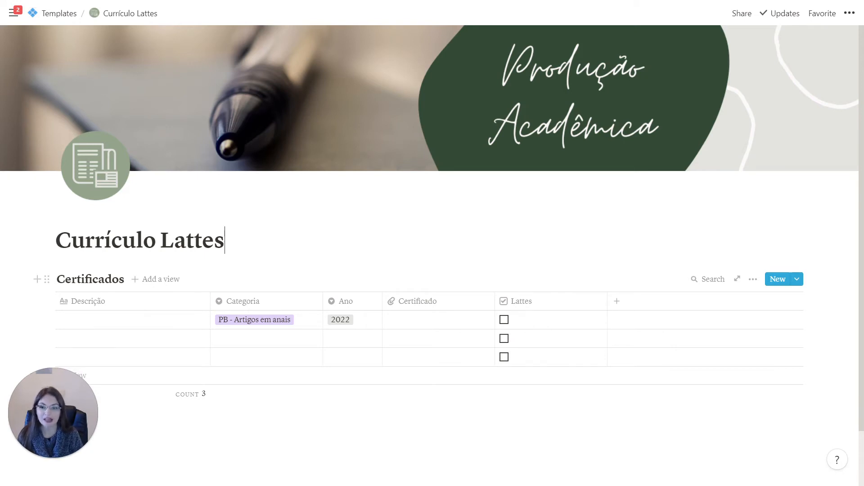
- Insert a second inline table database below the Certificados table on the Currículo Lattes page
scroll(565, 276, down, 2)
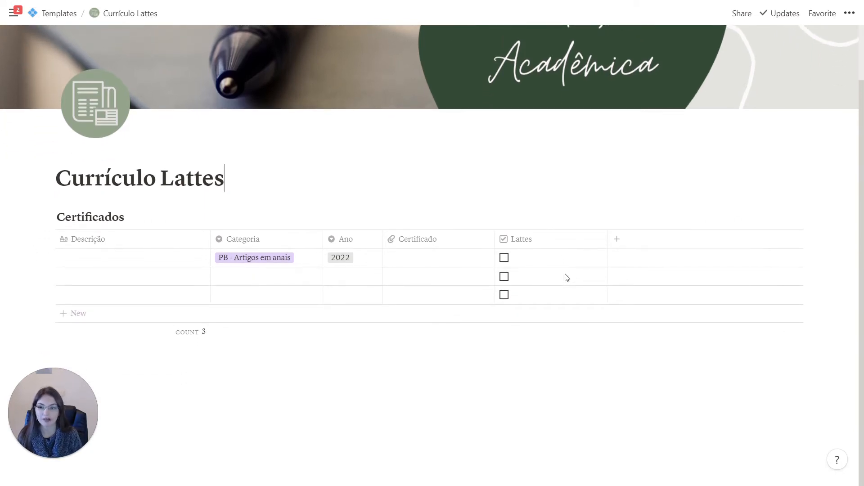
click(283, 366)
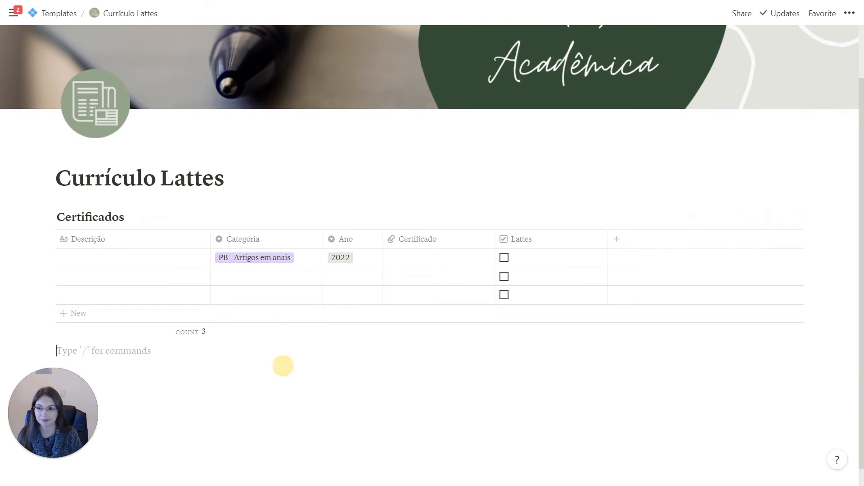
text(/table)
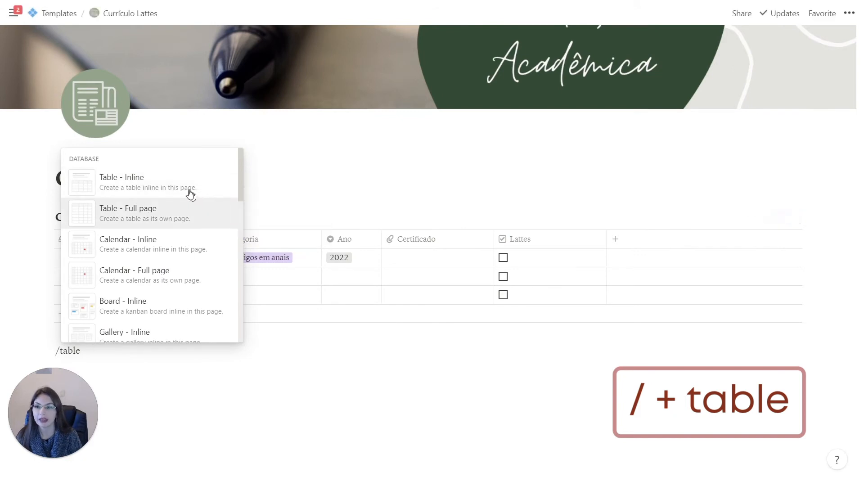
click(161, 192)
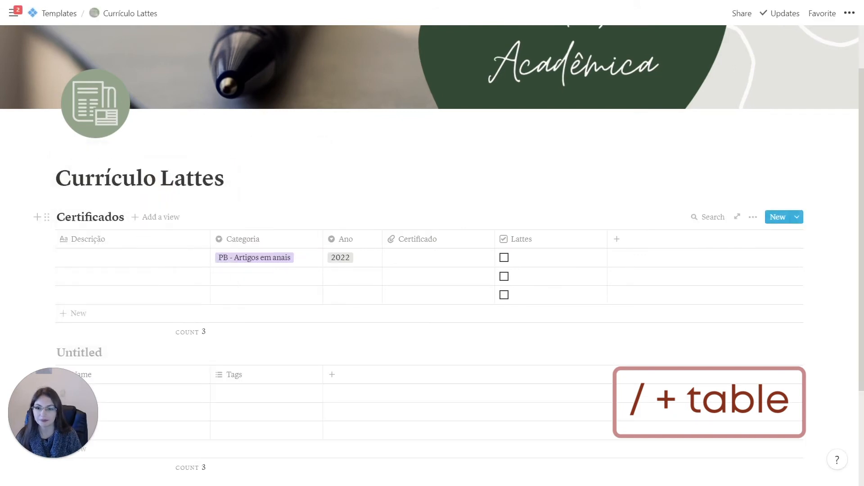
- Title the untitled second table on the Currículo Lattes page Publicações
scroll(270, 225, down, 3)
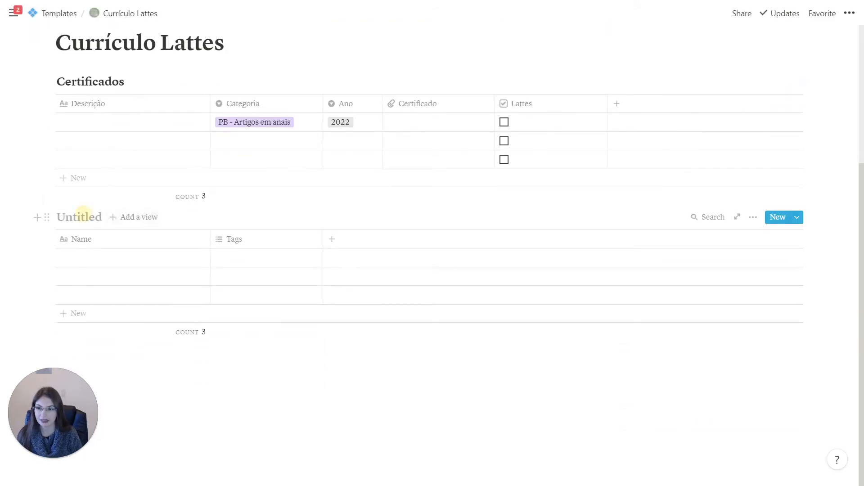
text(Publ)
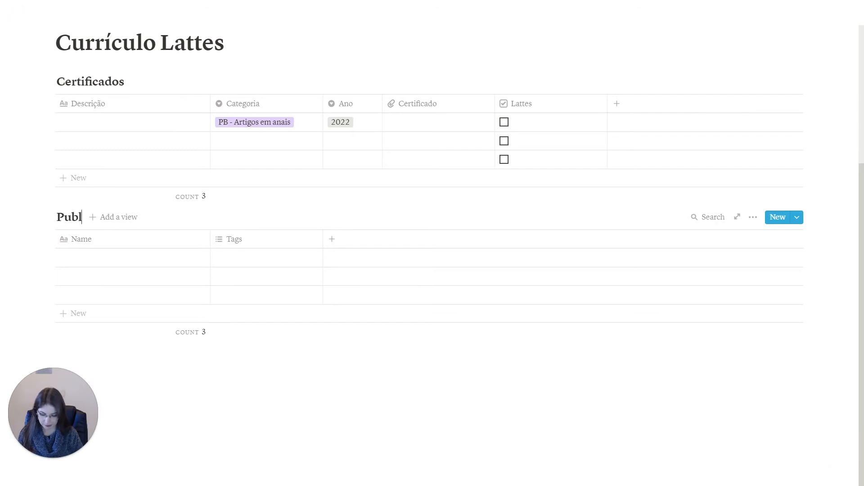
text(icações)
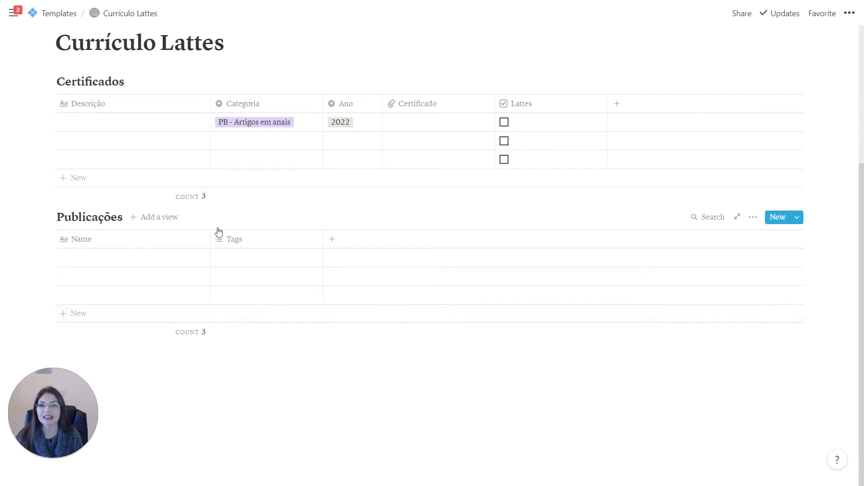
- Rename the Publicações table's Name column to Nome and narrow it to about two thirds of its width
click(146, 241)
text(Nome)
key(Return)
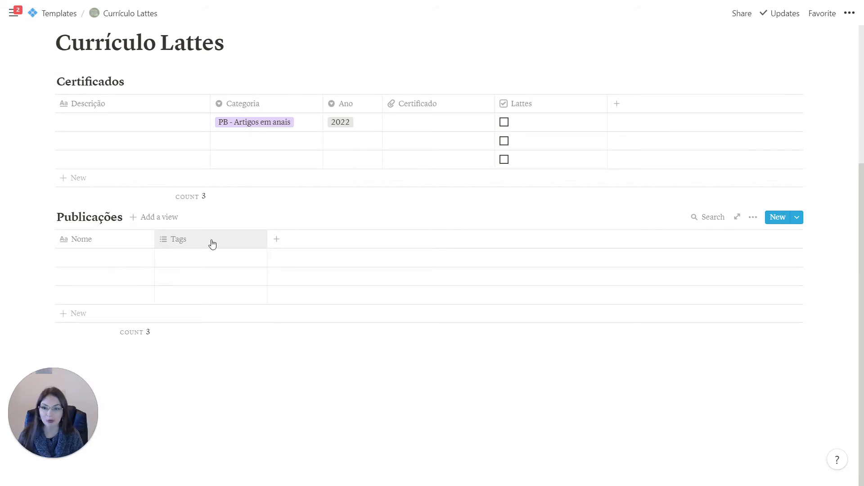
- Rename the Publicações table's Tags column to Status and change its property type to Select
click(213, 243)
text(Status)
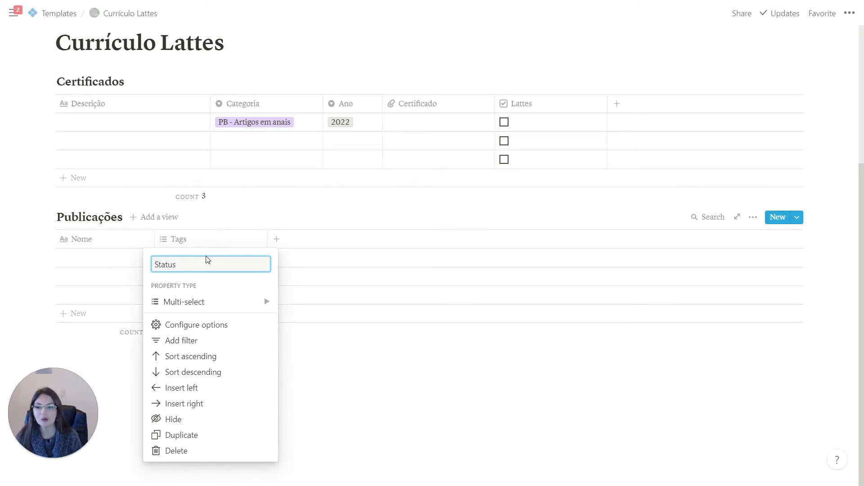
mouse_move(206, 304)
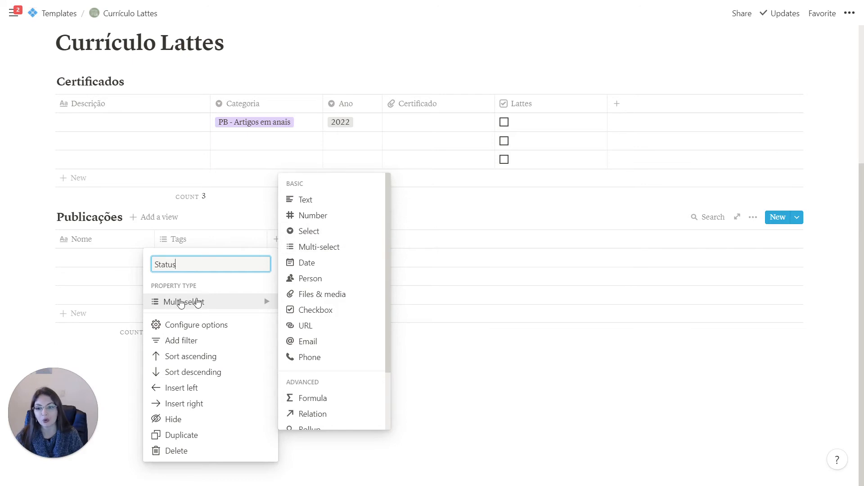
click(319, 231)
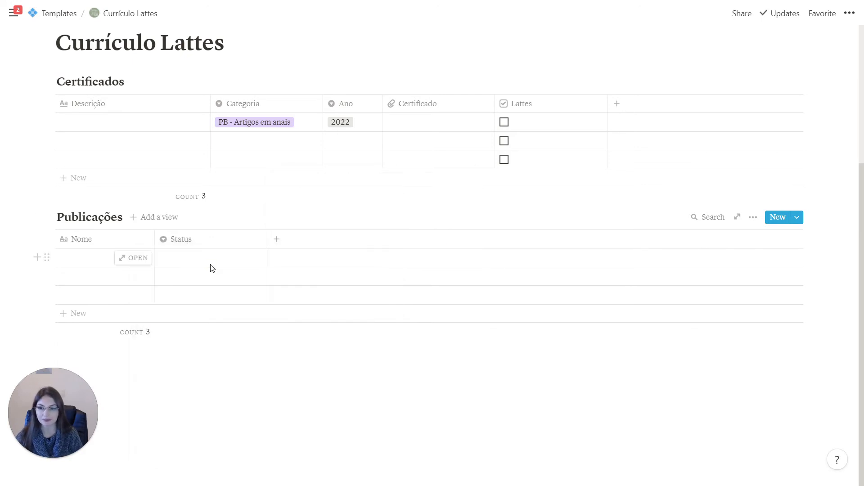
- Create the options Escrevendo and Revisando in the first row's Status cell of the Publicações table
click(210, 265)
text(Escrevendo)
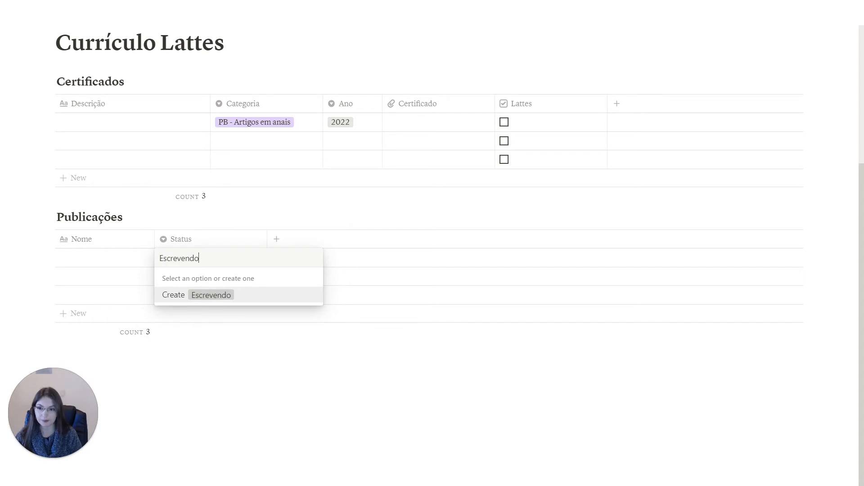
click(203, 296)
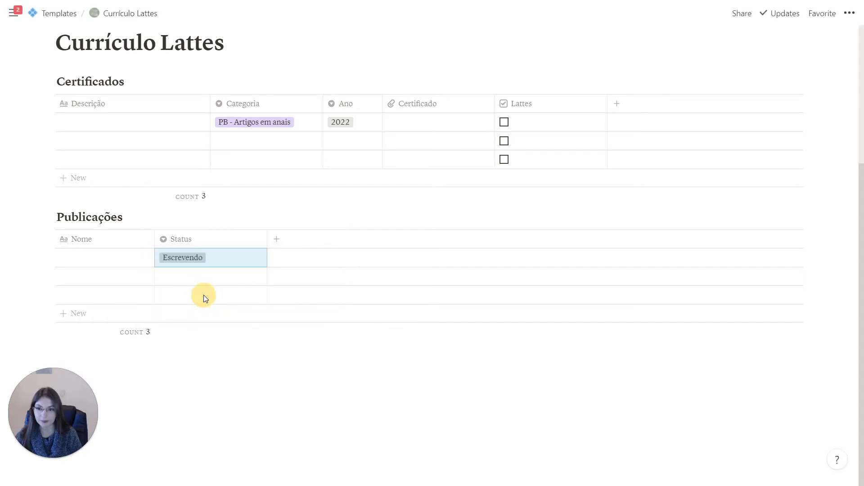
click(218, 255)
text(Re)
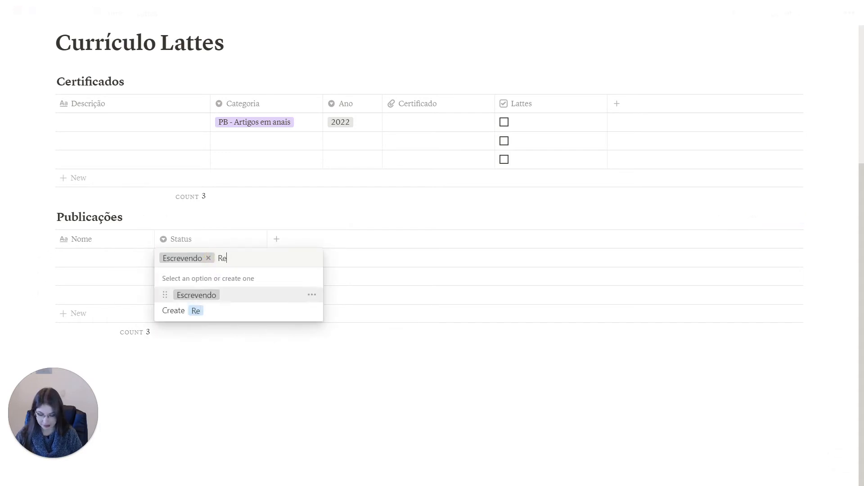
text(visando)
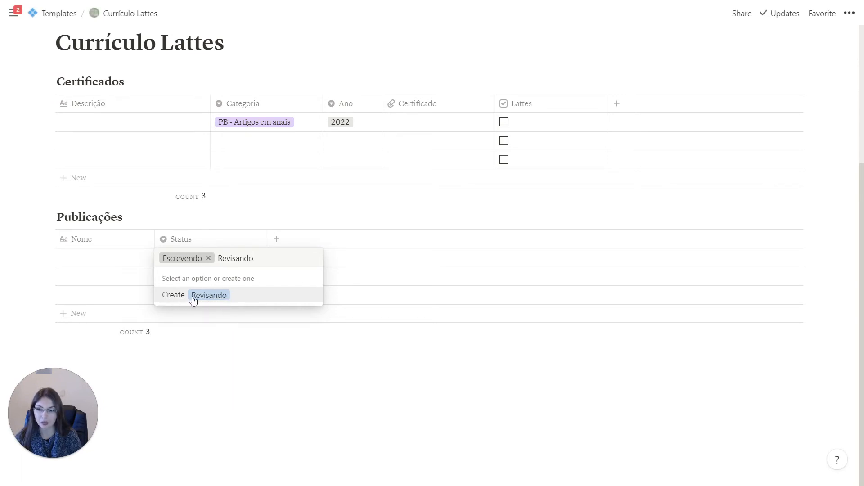
click(217, 299)
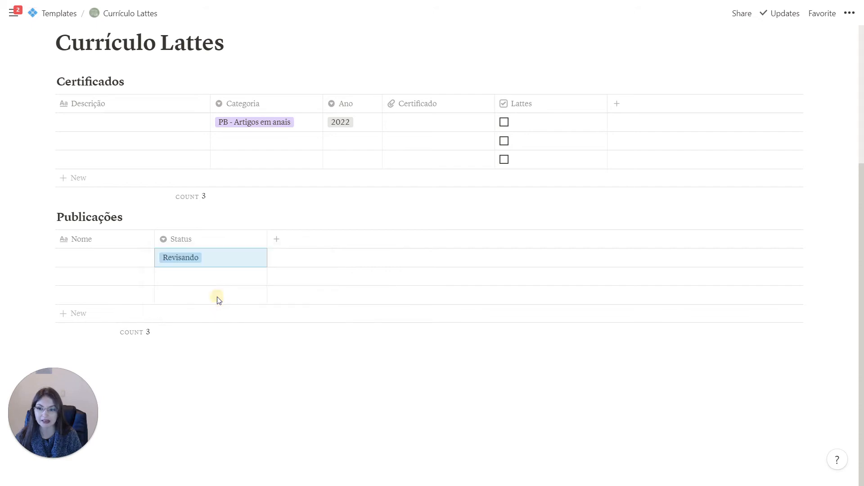
- Create two more Status options, Concluído and Publicado, in the first row of the Publicações table
click(226, 258)
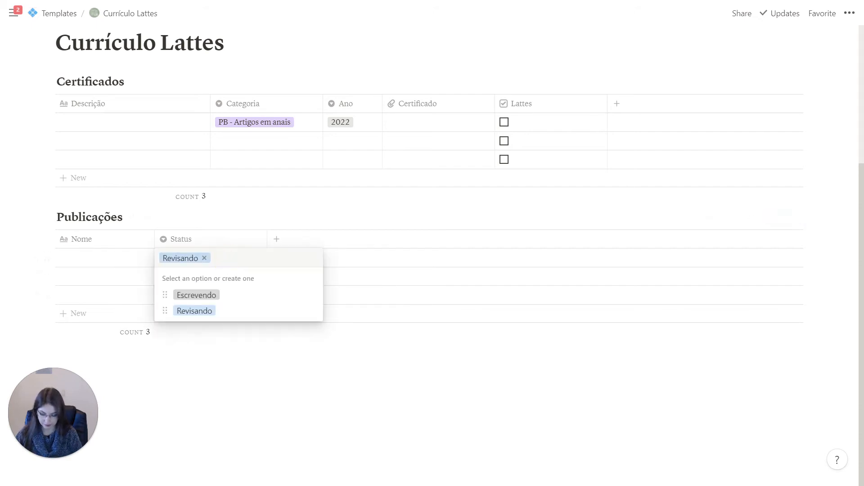
text(Conclí)
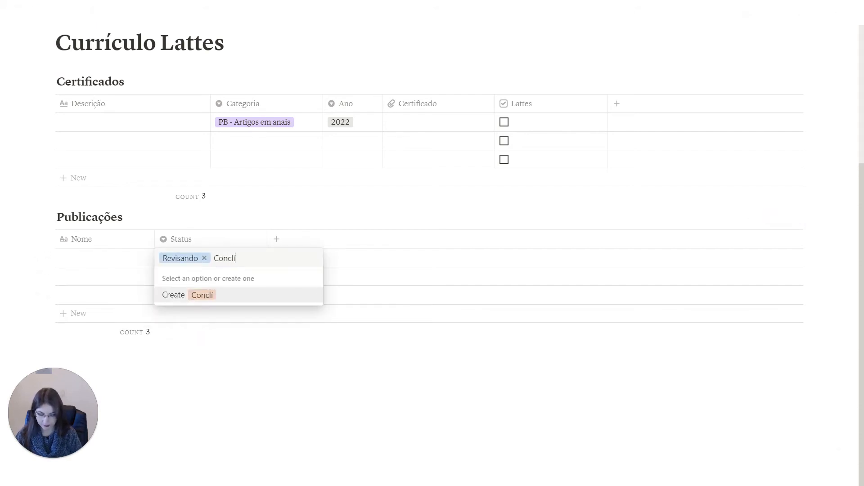
text(do)
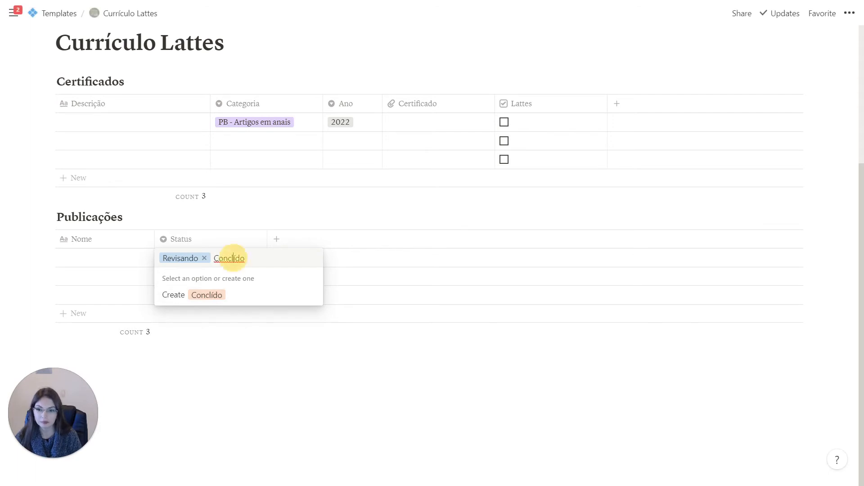
text(u)
click(223, 295)
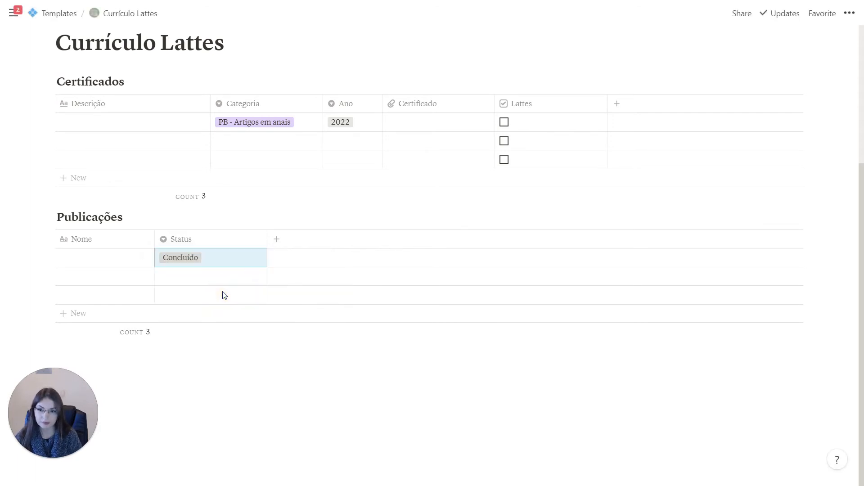
click(222, 264)
text(Pub)
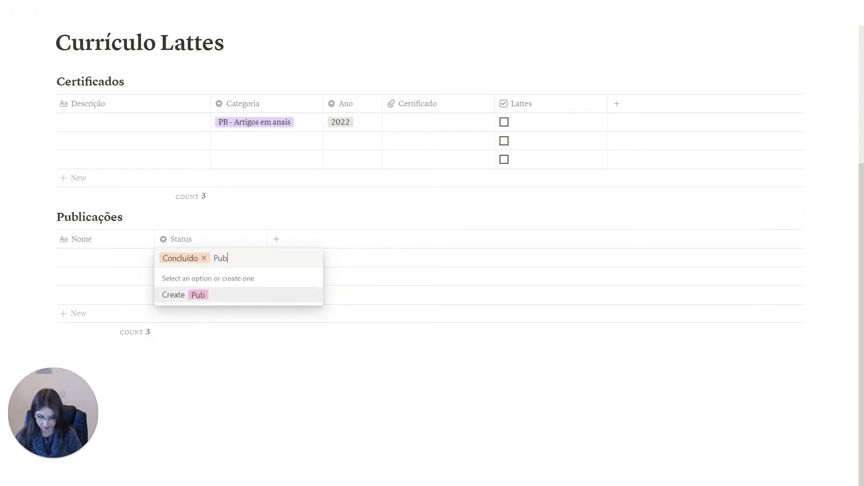
text(licado)
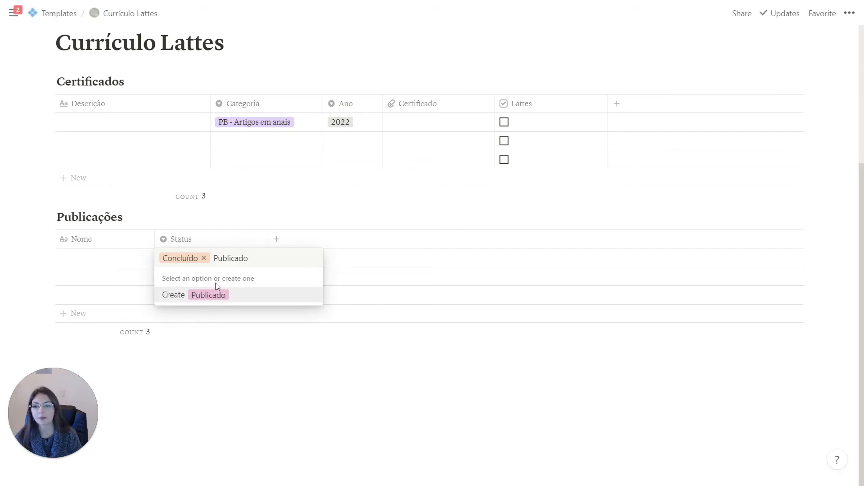
click(217, 294)
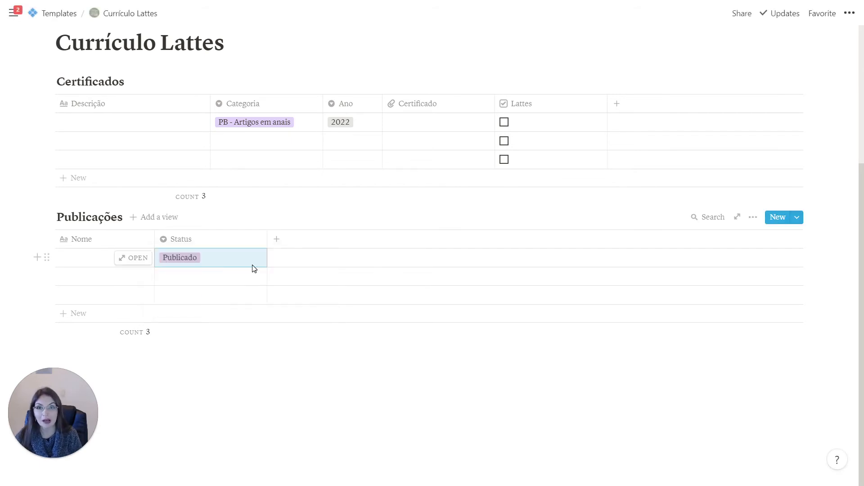
- Change the color of the Concluído option in the Status column to Green
click(213, 262)
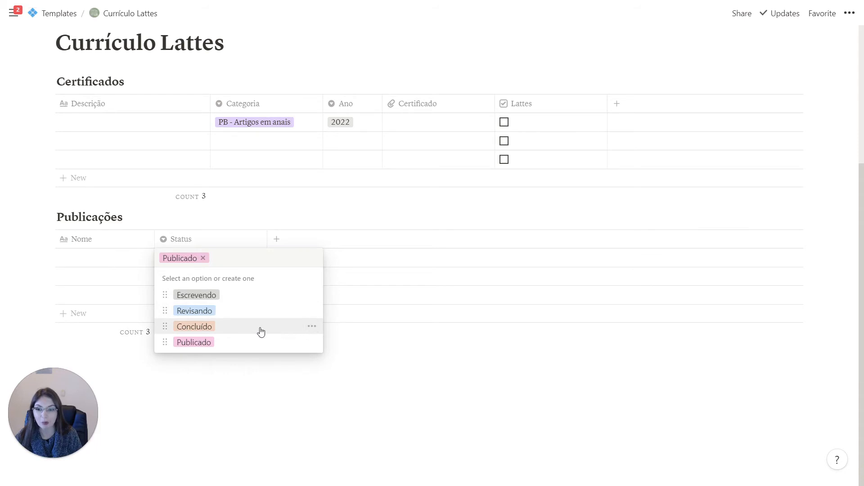
click(313, 328)
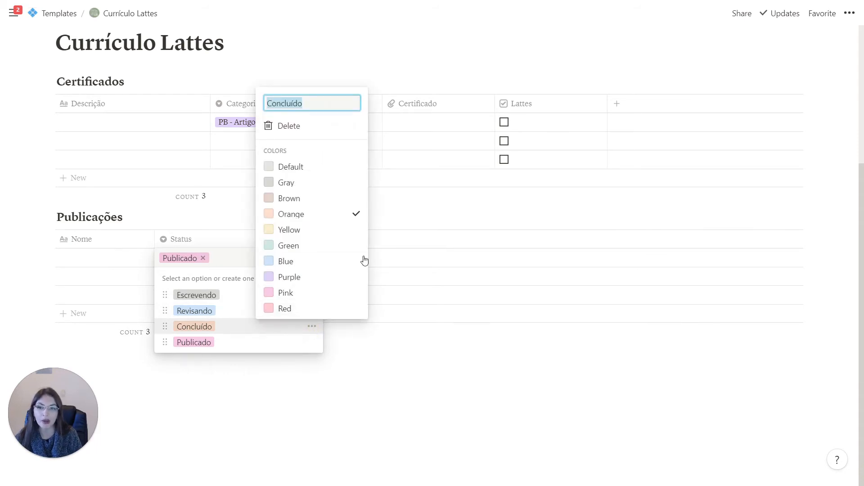
click(294, 247)
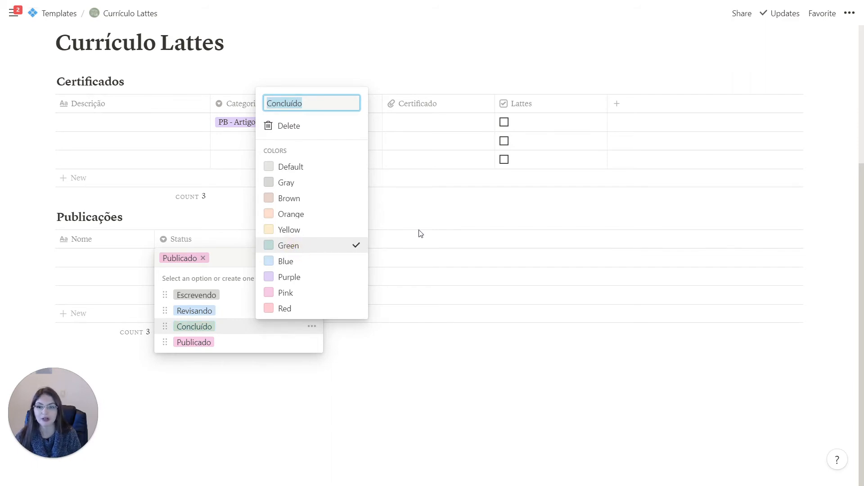
click(439, 225)
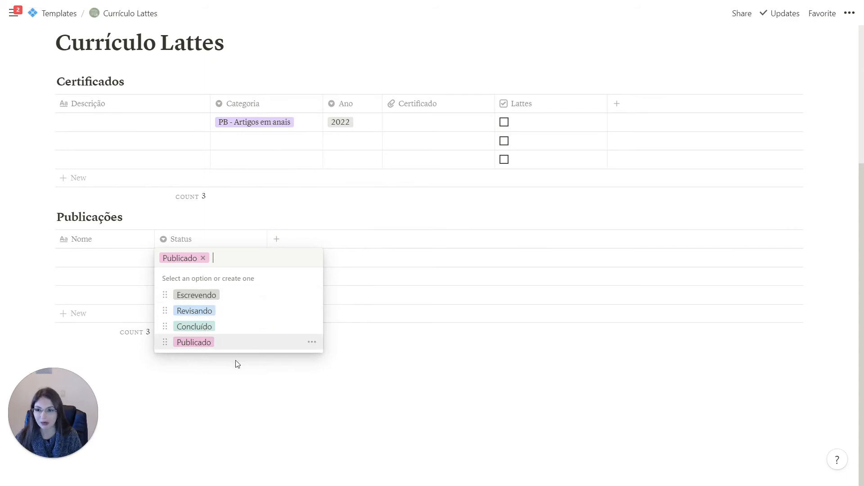
click(308, 225)
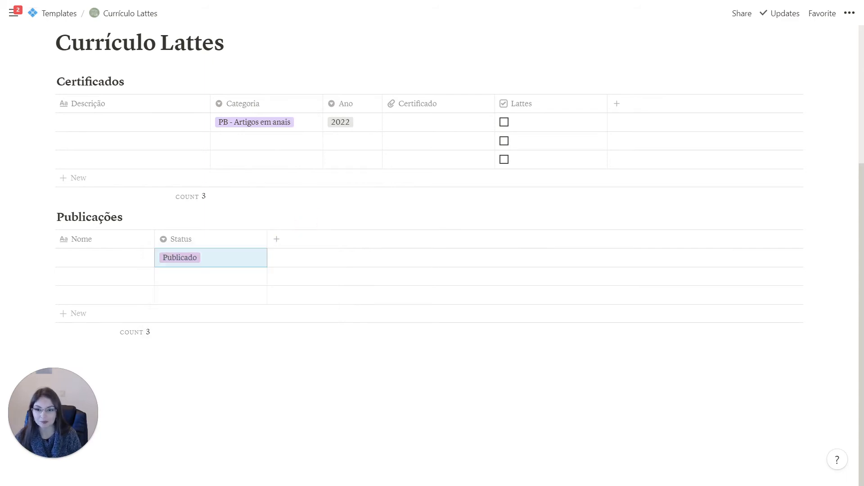
- Add a column named Periódico/Evento after Status, keeping the Text property type
click(303, 242)
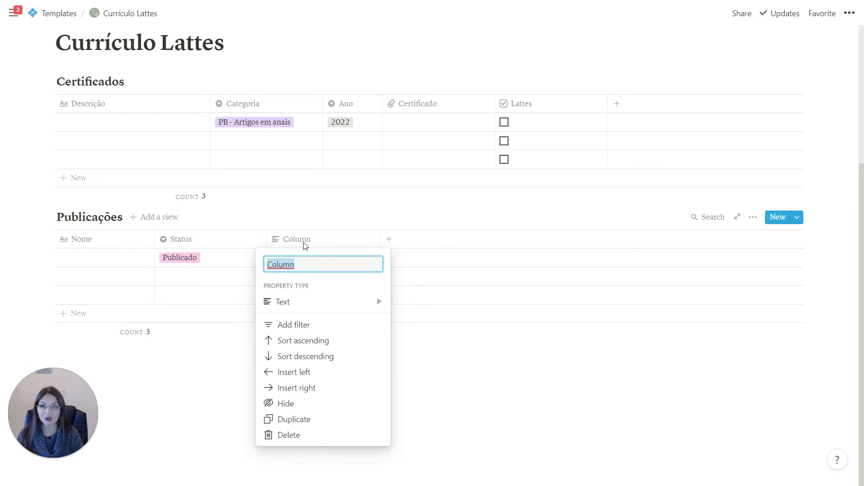
text(Periódico)
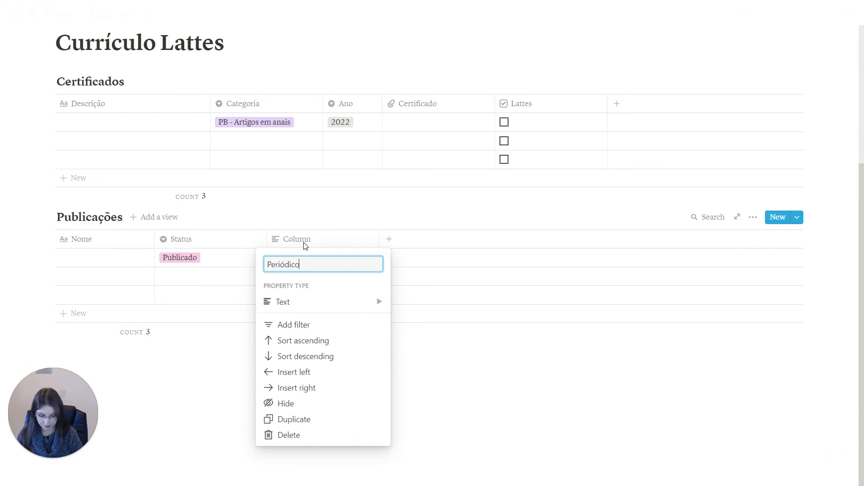
text(/Evento)
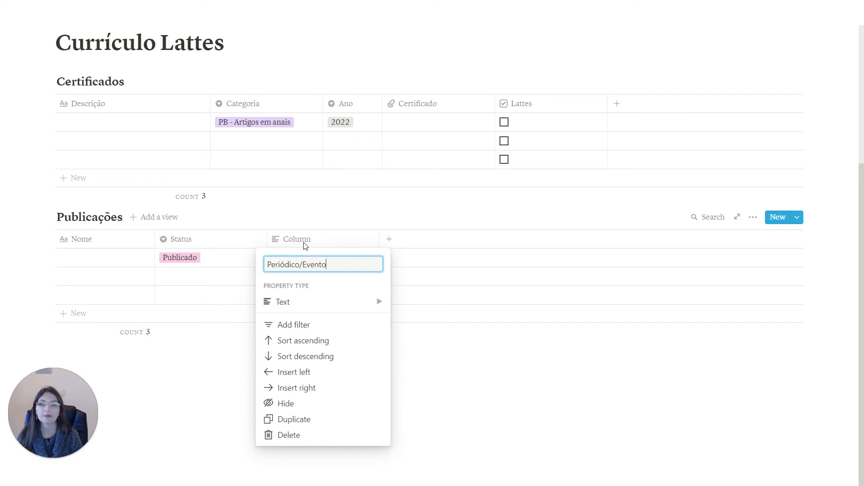
mouse_move(289, 306)
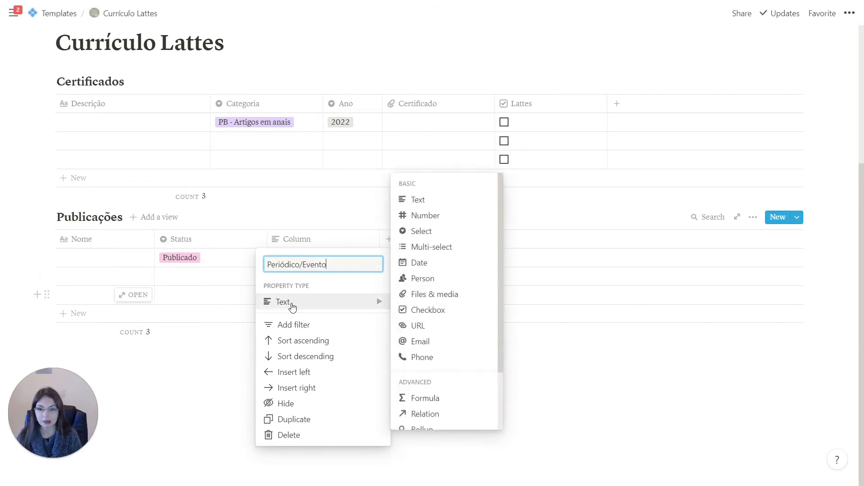
click(301, 213)
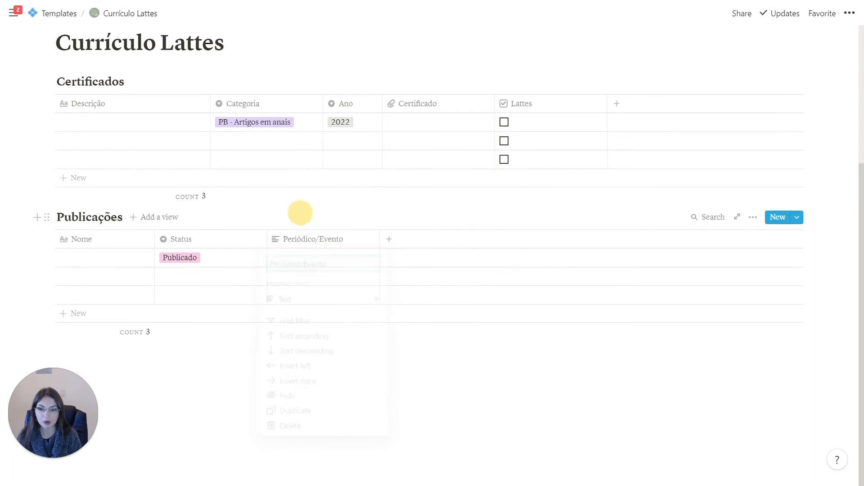
- Add a column named Link do artigo with the URL property type after Periódico/Evento
click(411, 239)
text(Link do artigo)
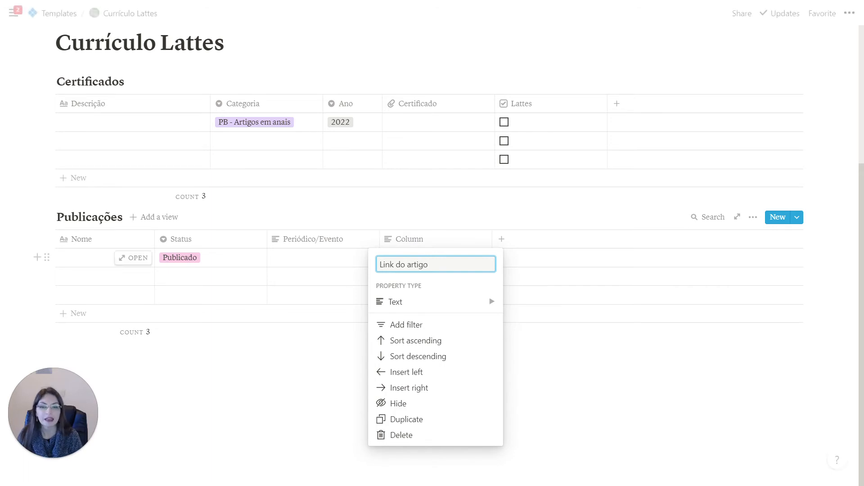
mouse_move(391, 301)
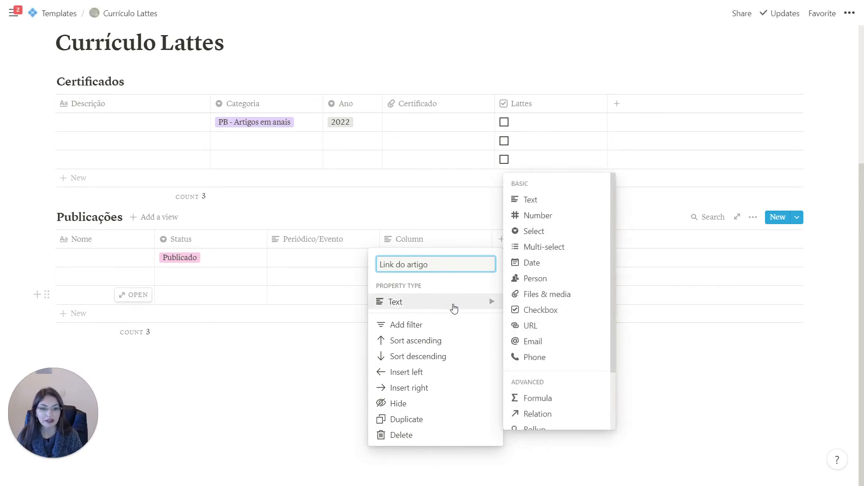
click(552, 331)
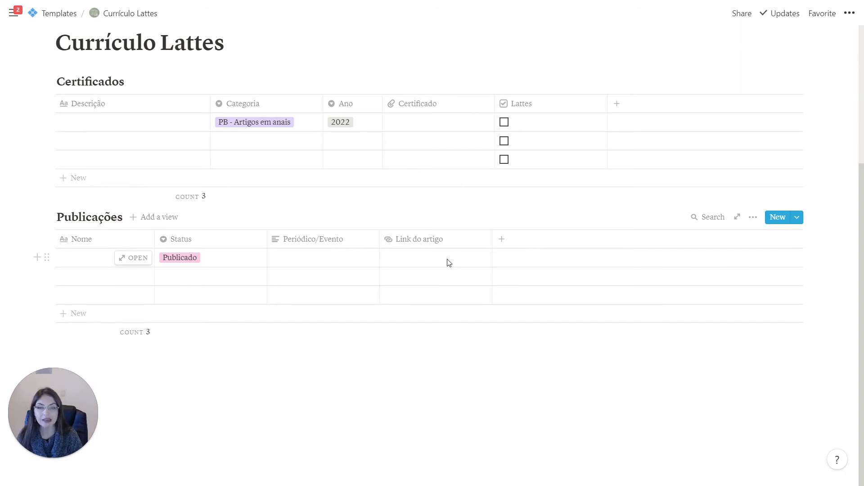
- Add a column named Arquivo with the Files & media property type after Link do artigo in the Publicações table
click(525, 246)
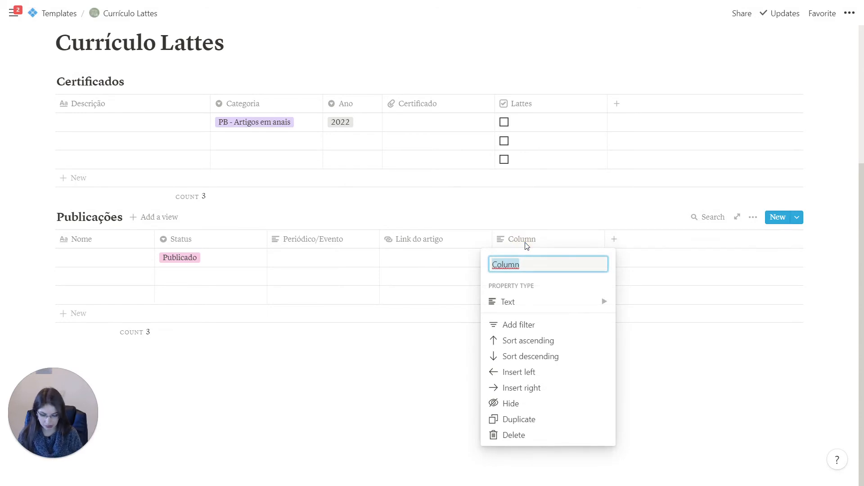
text(Arquivo)
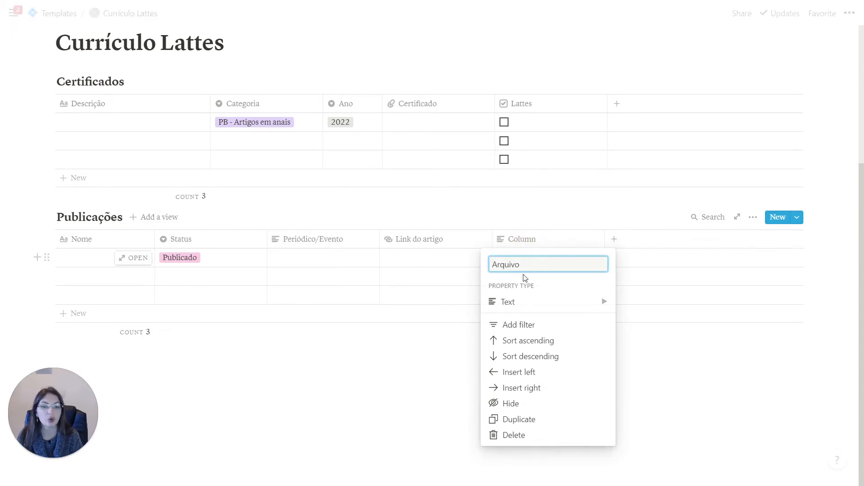
mouse_move(521, 303)
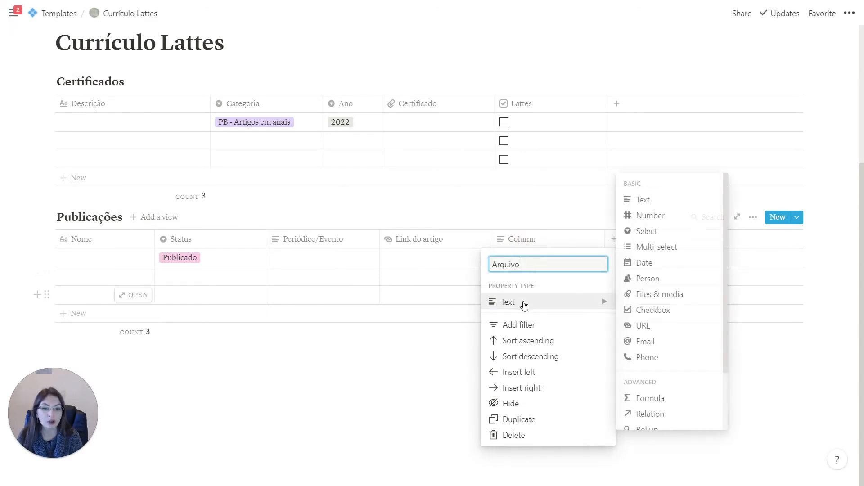
click(660, 295)
- Add a column named Ano da publicação with the Select property type after Arquivo
click(650, 246)
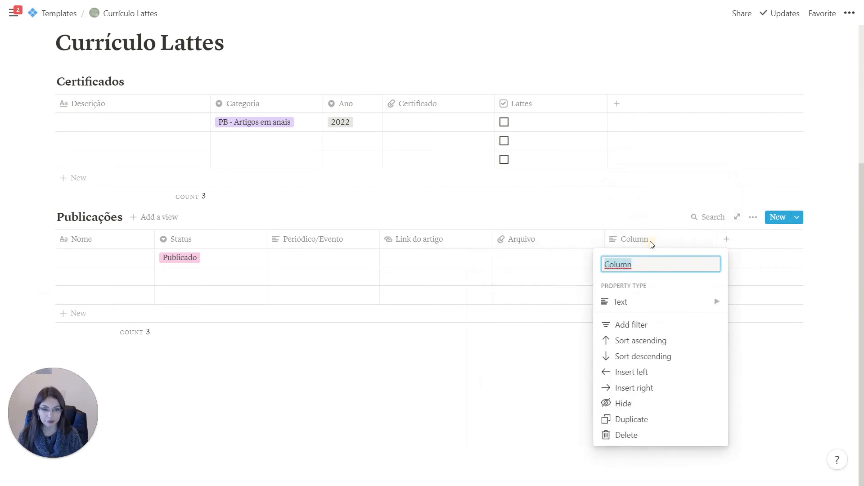
text(Ano da publica)
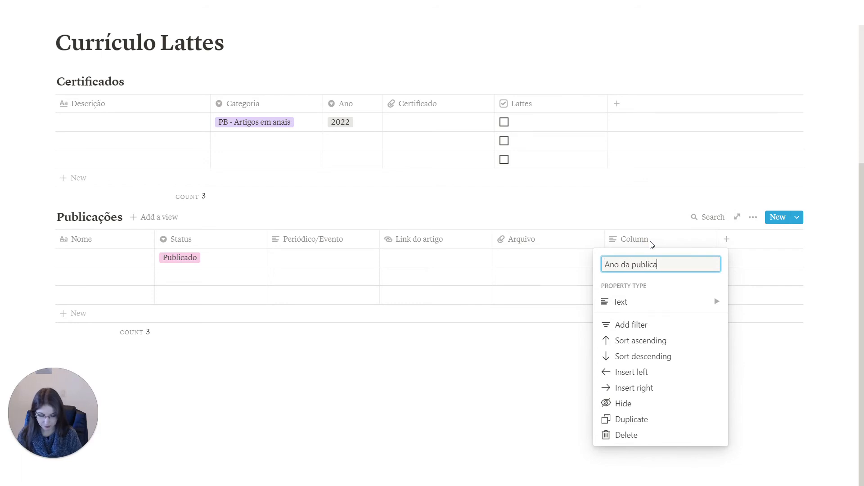
text(ção)
click(636, 301)
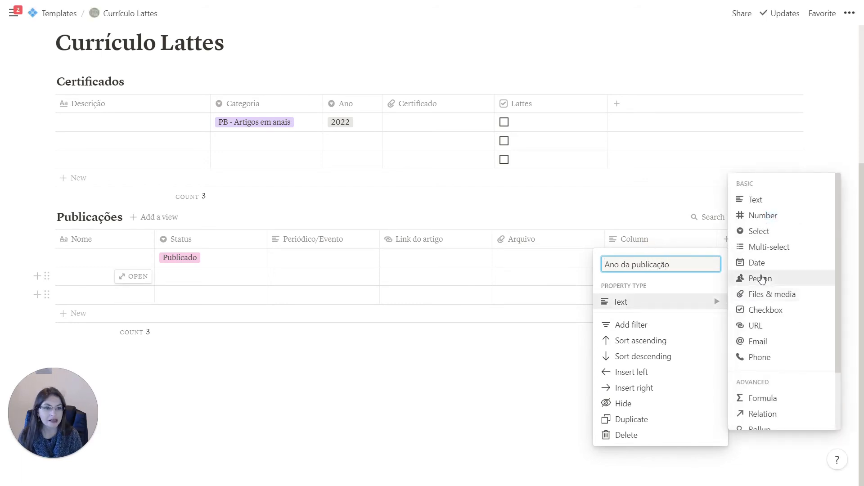
click(760, 232)
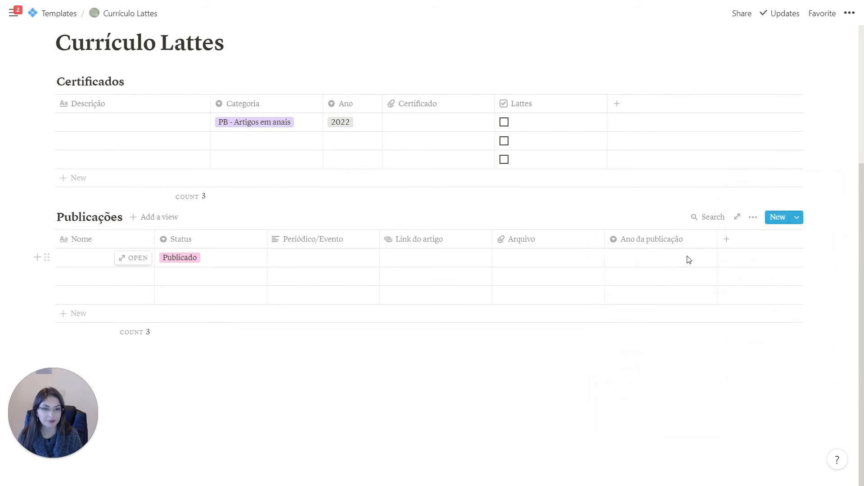
- Create the Ano da publicação options 2021 and 2022 in the first row, leaving 2022 selected
click(685, 257)
text(2021)
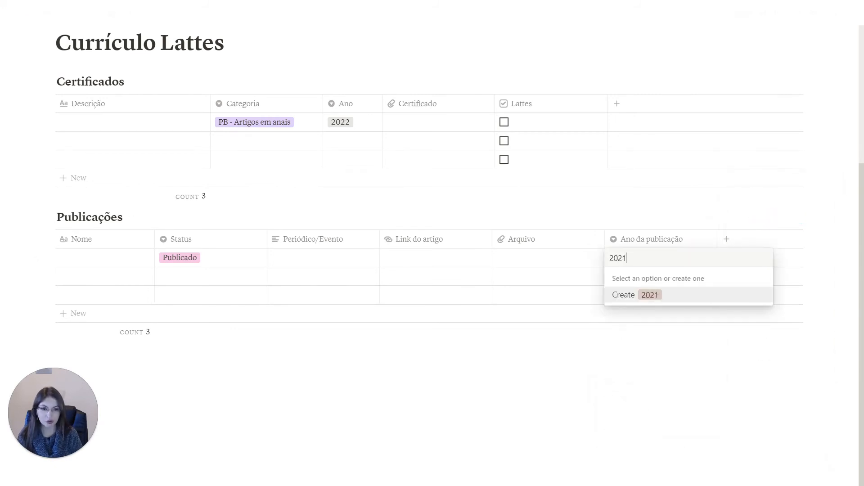
key(Return)
click(688, 259)
text(2022)
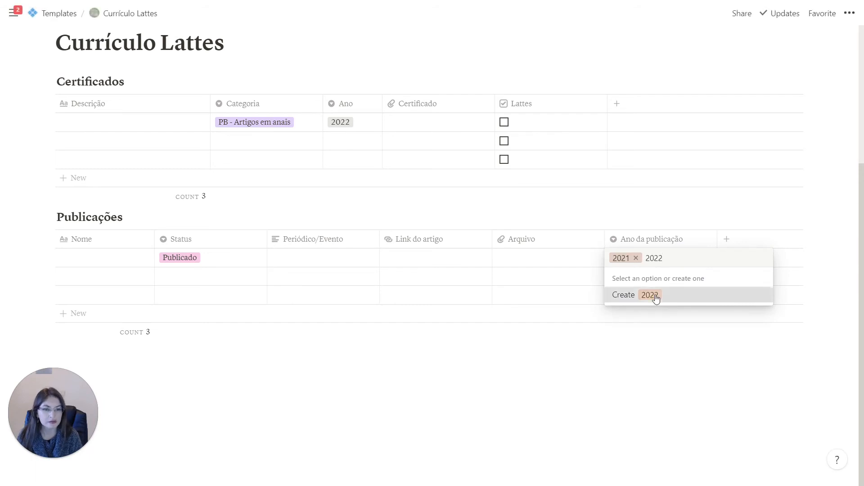
click(655, 295)
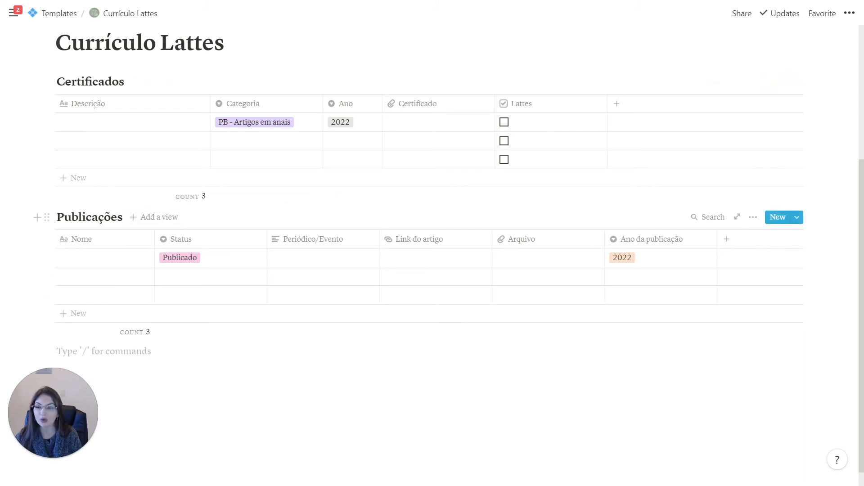
- Add a Board view to the Publicações database without entering a view name
click(162, 224)
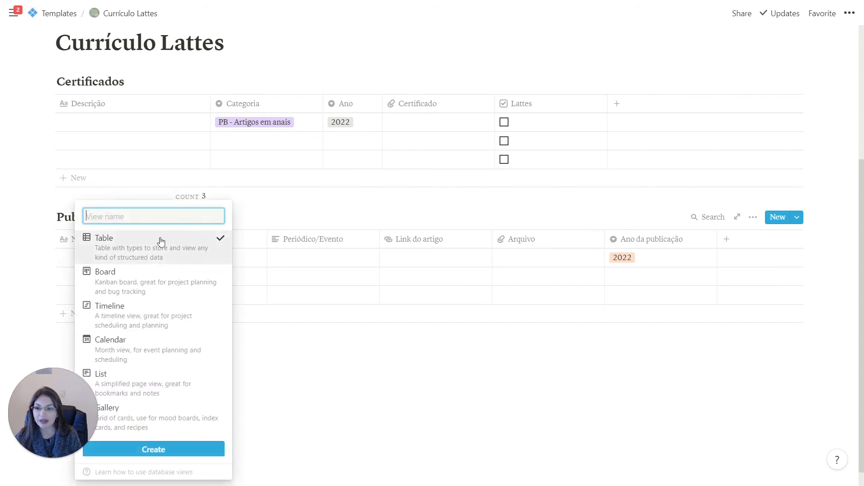
click(153, 281)
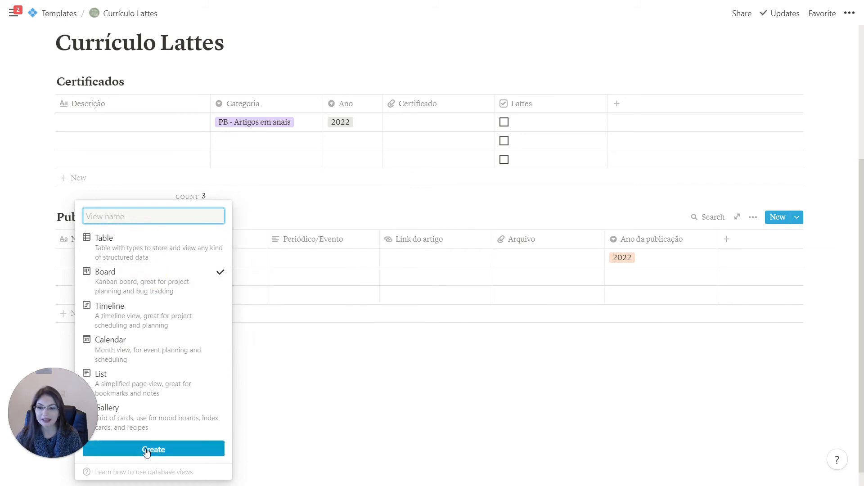
click(154, 449)
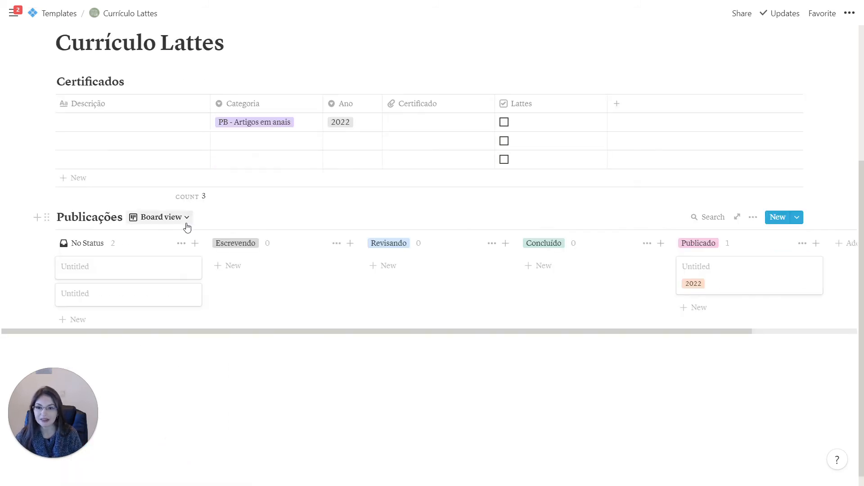
- Delete the Default view of Publicações and hide the No Status group on the board
click(186, 218)
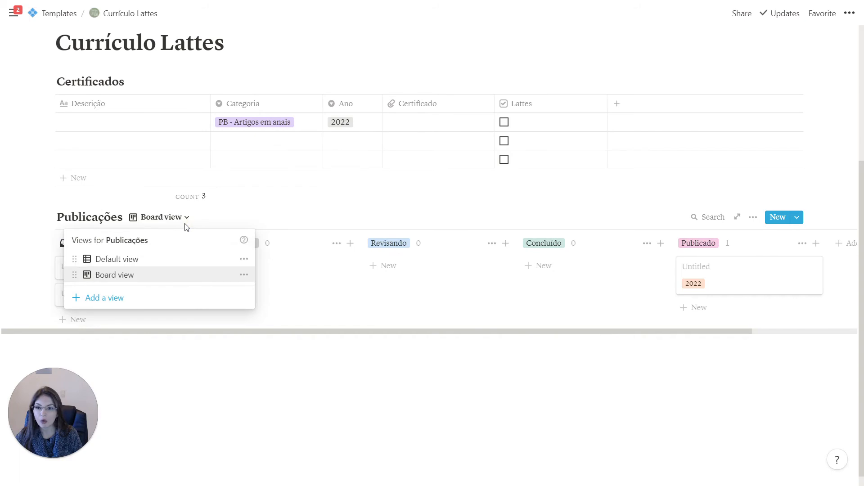
click(243, 262)
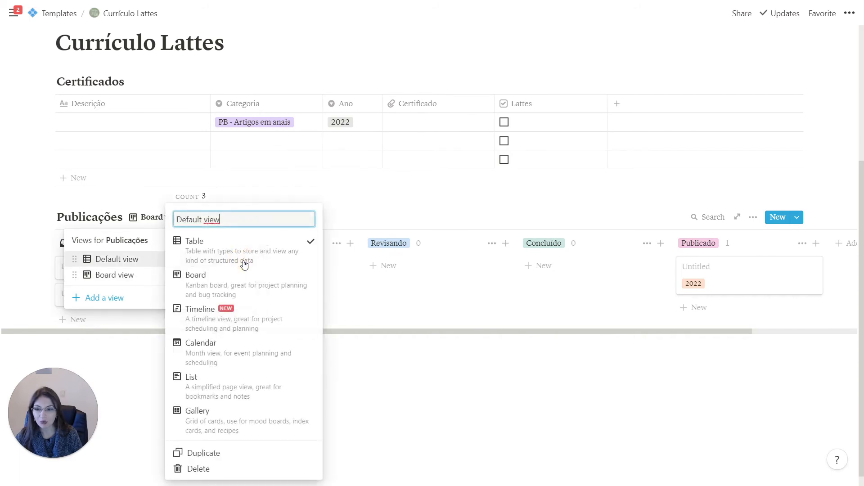
click(198, 469)
click(427, 249)
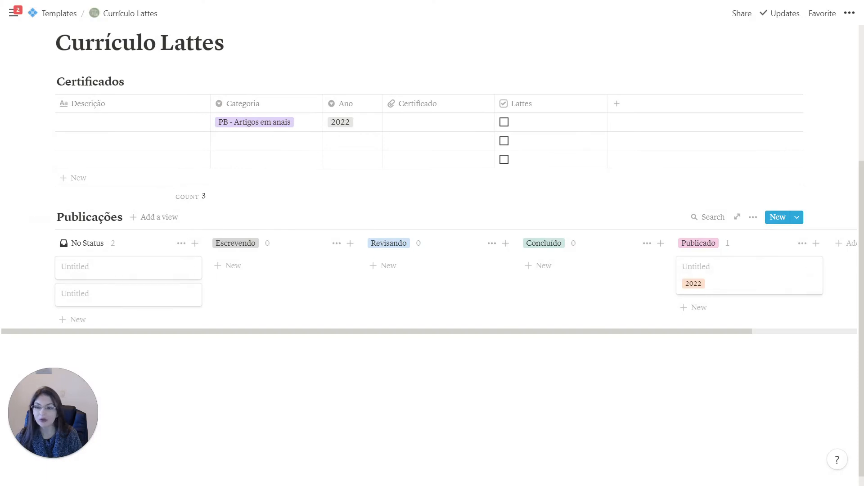
click(180, 245)
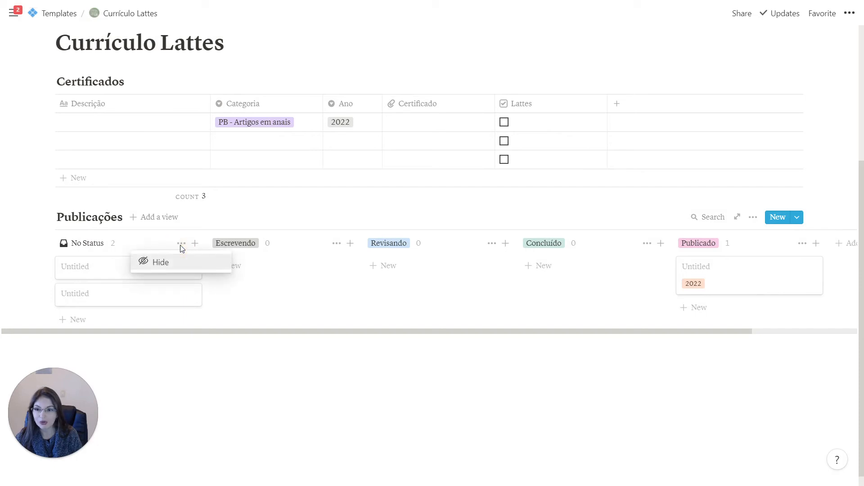
click(162, 267)
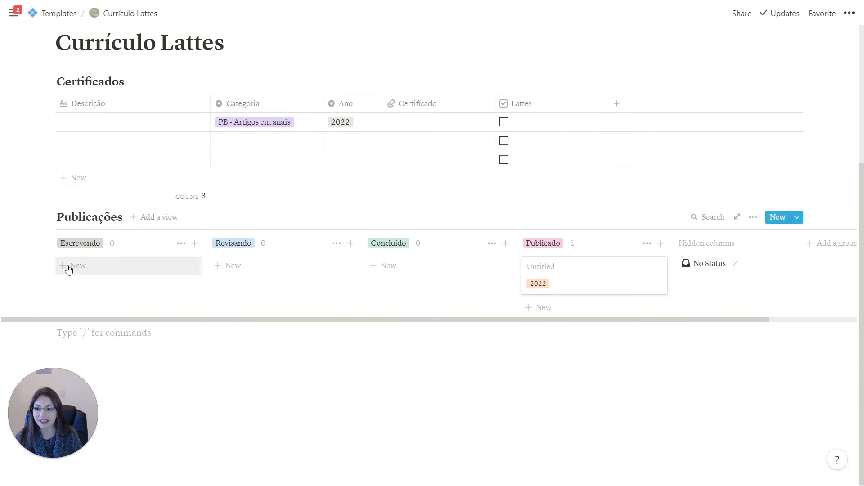
- Add a card named Novo artigo and a second, unnamed card to the Escrevendo group
click(112, 270)
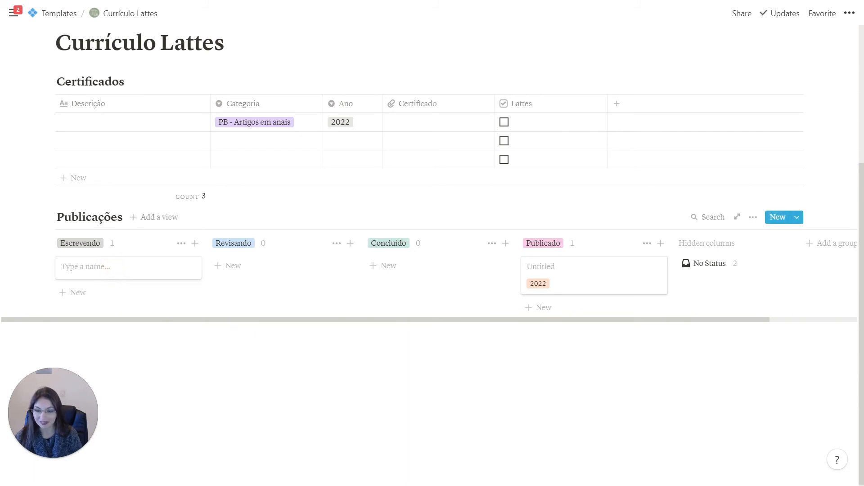
text(Novo a)
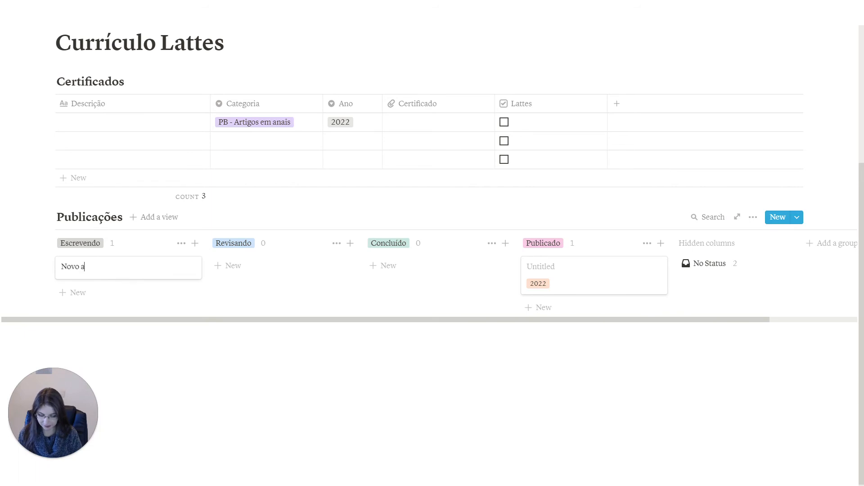
text(rtigo)
click(167, 292)
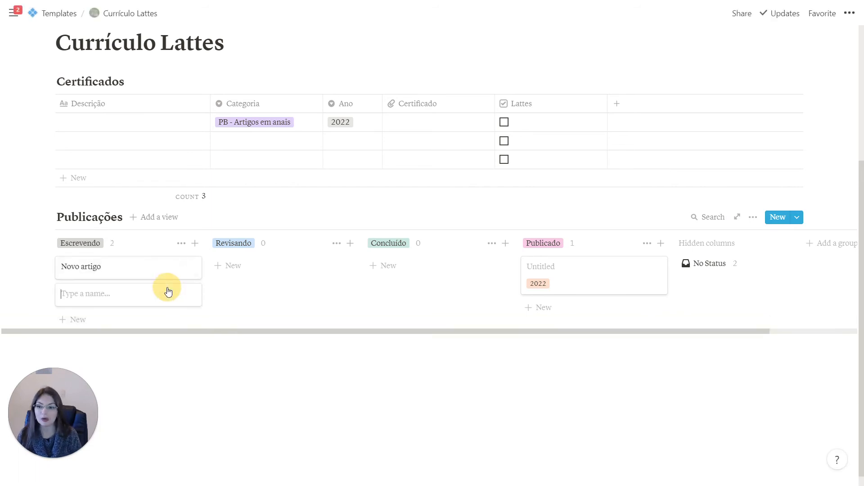
- Write "Escrever o artigo aqui!" in the body of the Novo artigo card's page and return to the board
click(127, 268)
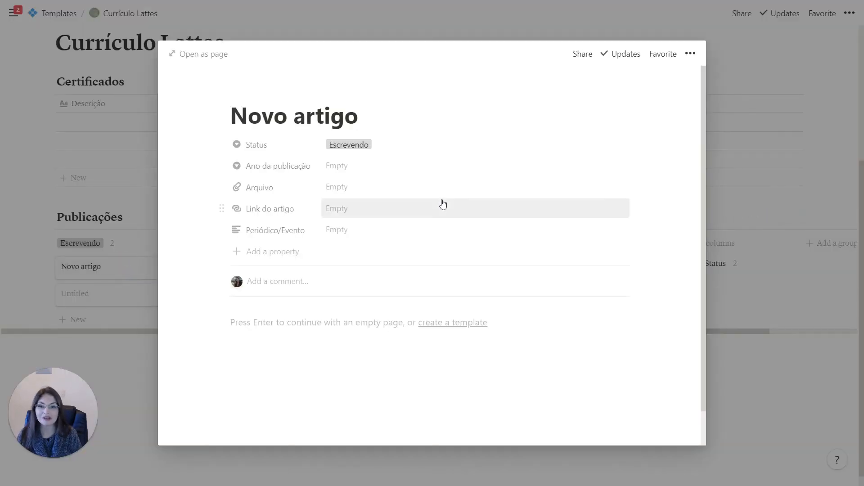
click(419, 363)
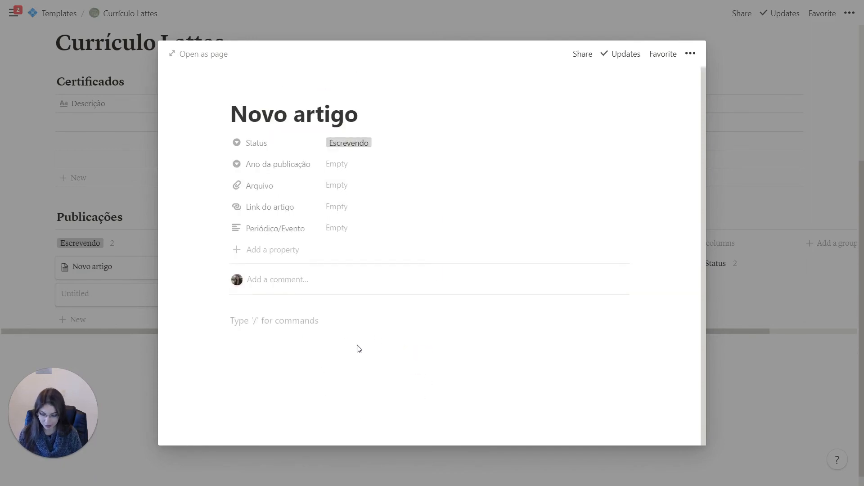
text(Escrever o ar)
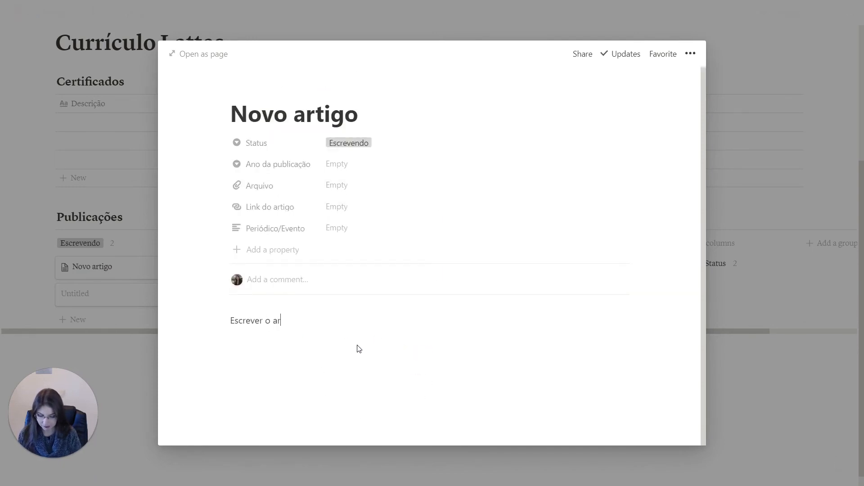
text(tigo aqui)
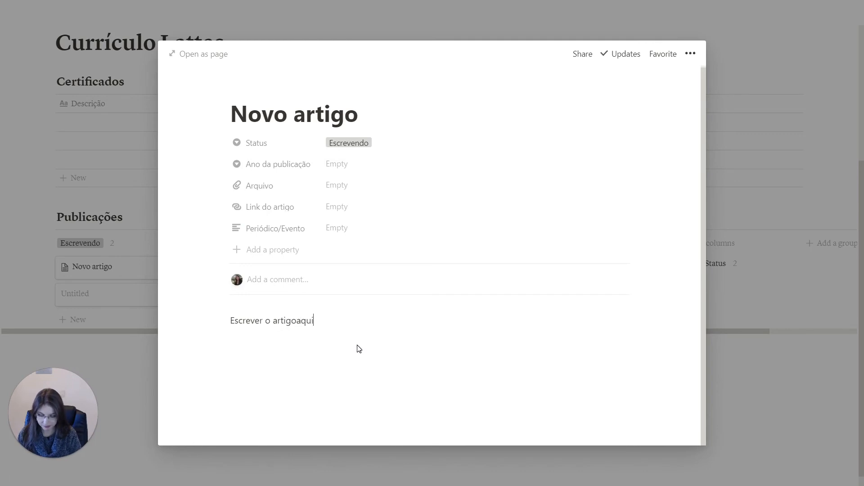
text(!)
click(296, 321)
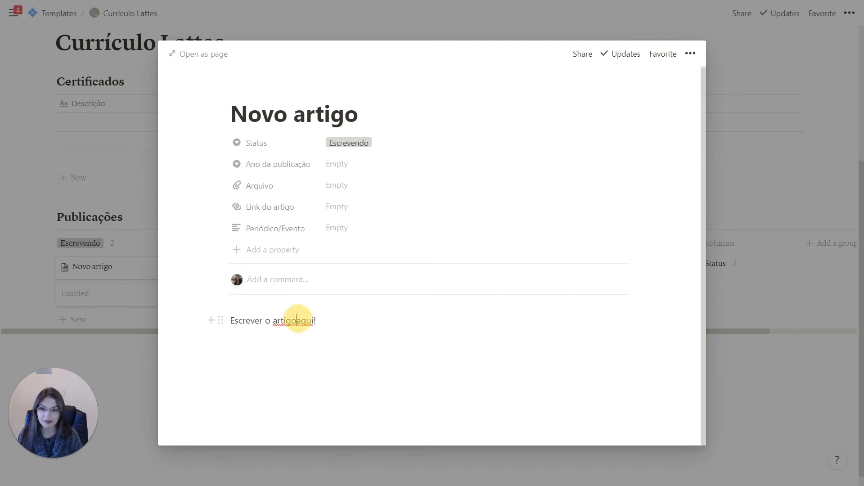
click(421, 343)
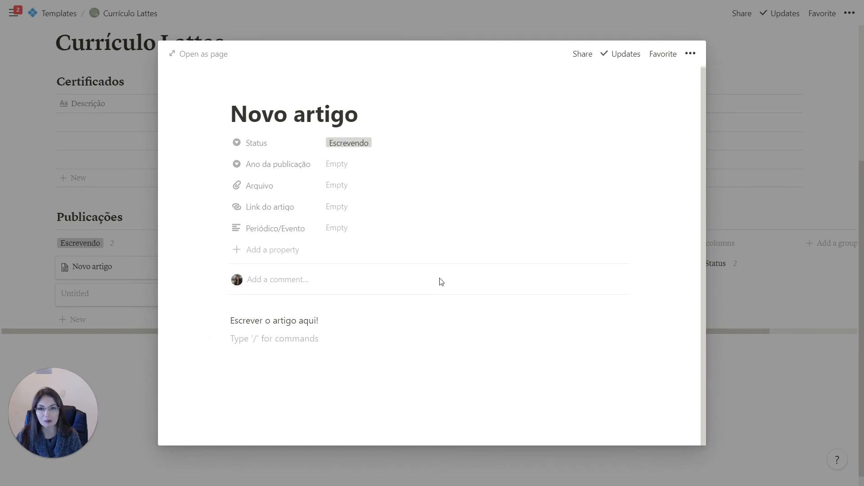
click(144, 350)
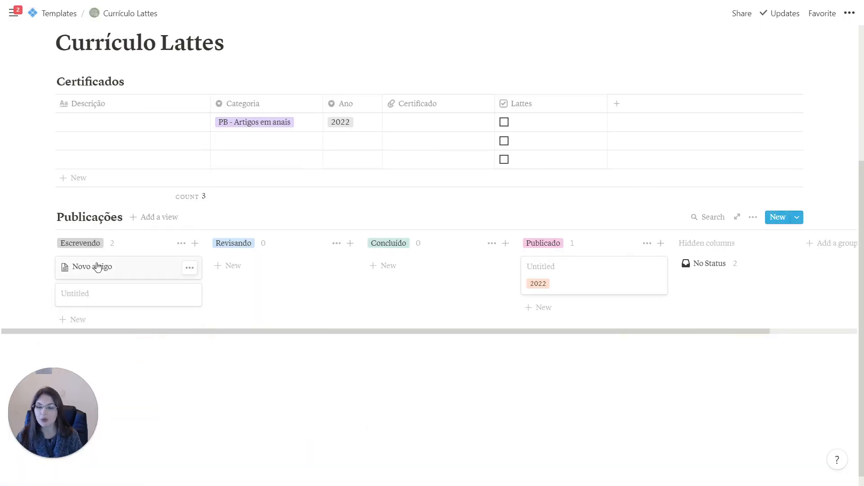
- Move the Novo artigo card to the Publicado group and name the untitled 2022 card there Artigo 1
drag(110, 266, 577, 261)
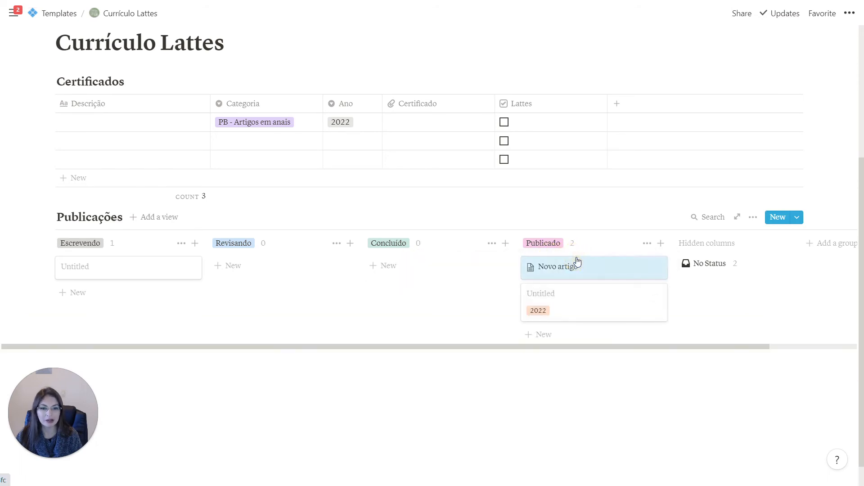
click(586, 298)
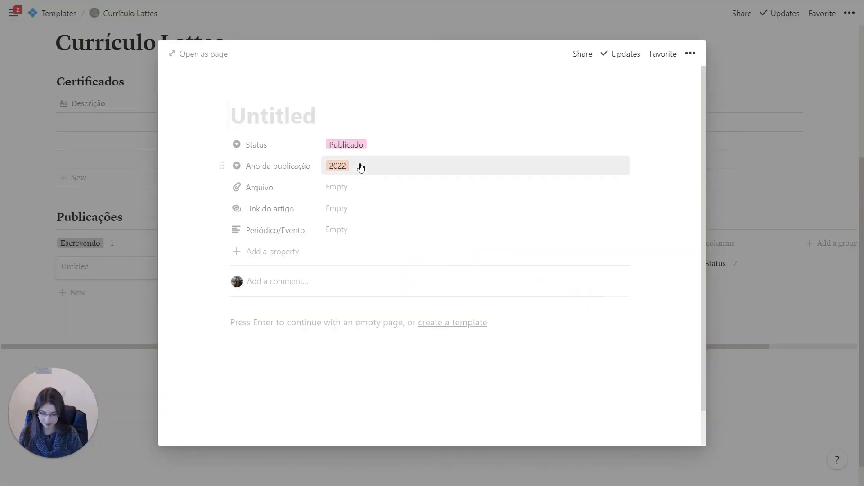
text(Artigo 1)
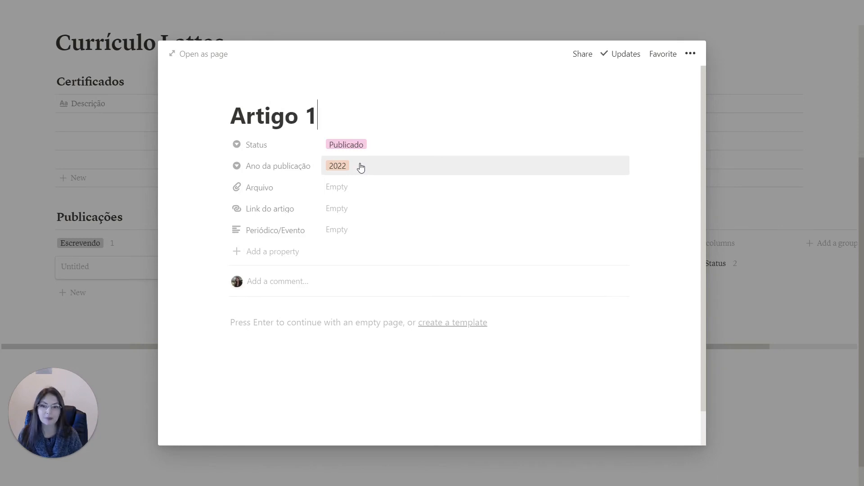
click(775, 361)
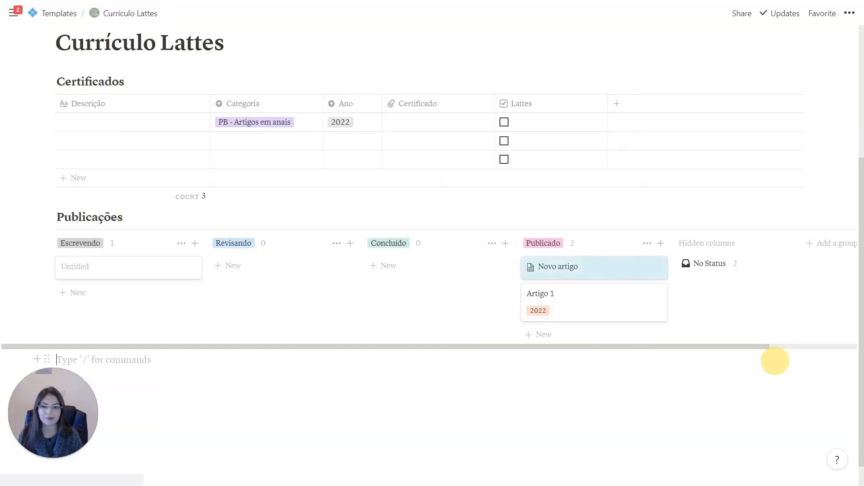
- Add the heading LISTA DE PUBLICAÇÕES with a green background below the Publicações board, followed by a new empty line
scroll(775, 361, down, 1)
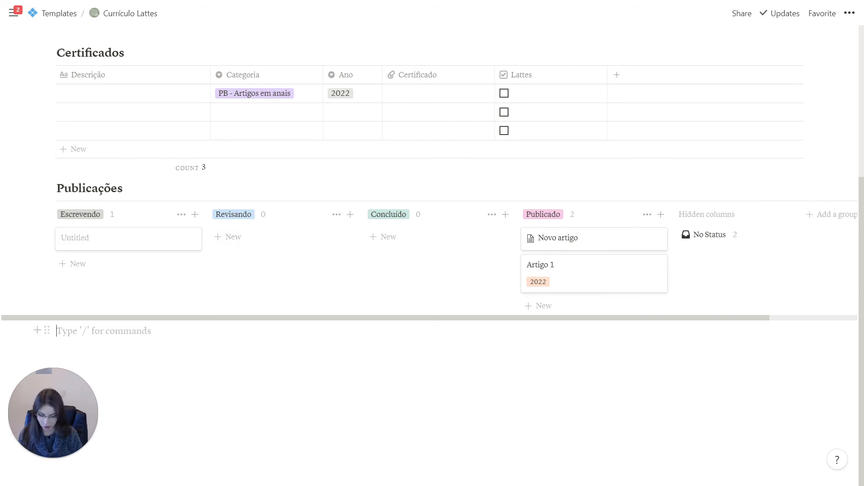
text(LISTA DE PUBLICAÇÕES)
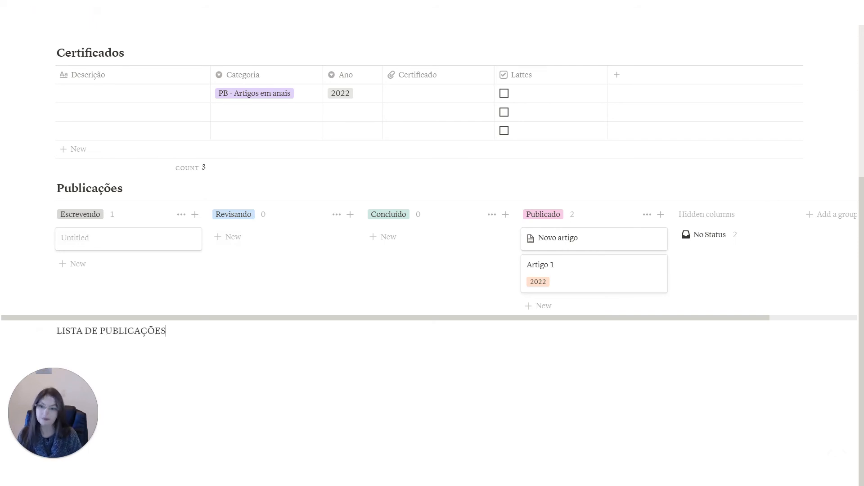
click(46, 331)
mouse_move(96, 293)
click(239, 225)
key(Return)
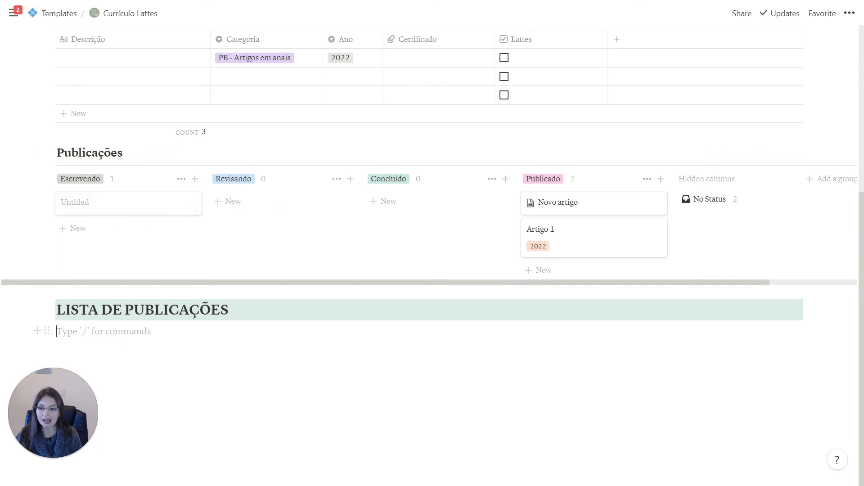
- Insert a linked database of Publicações from Templates / Currículo Lattes below the LISTA DE PUBLICAÇÕES heading
click(134, 334)
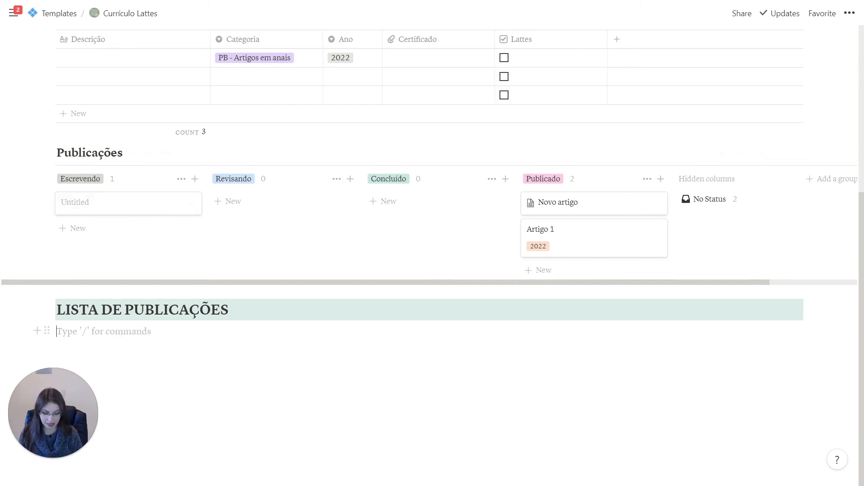
text(/C)
text(REAT)
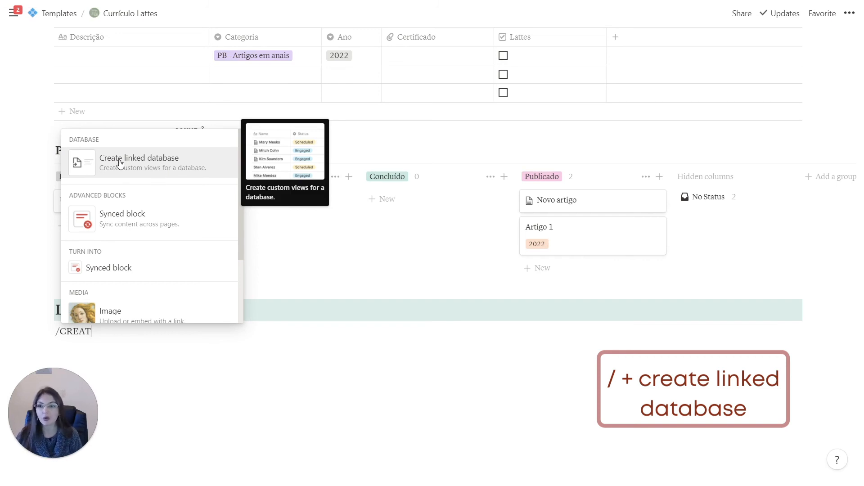
click(165, 177)
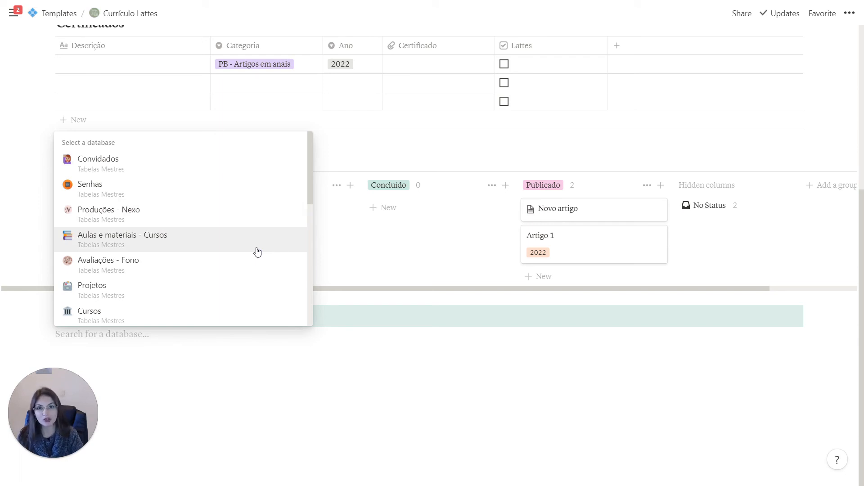
text(PUBL)
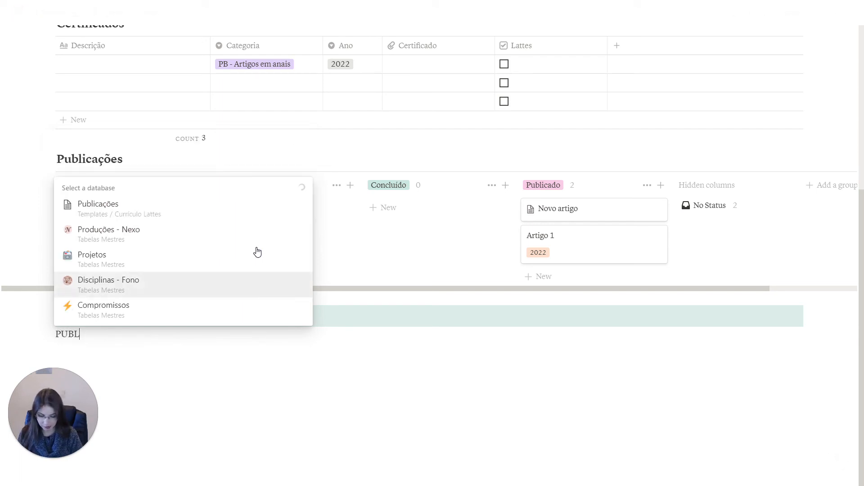
text(ICAÇÕES)
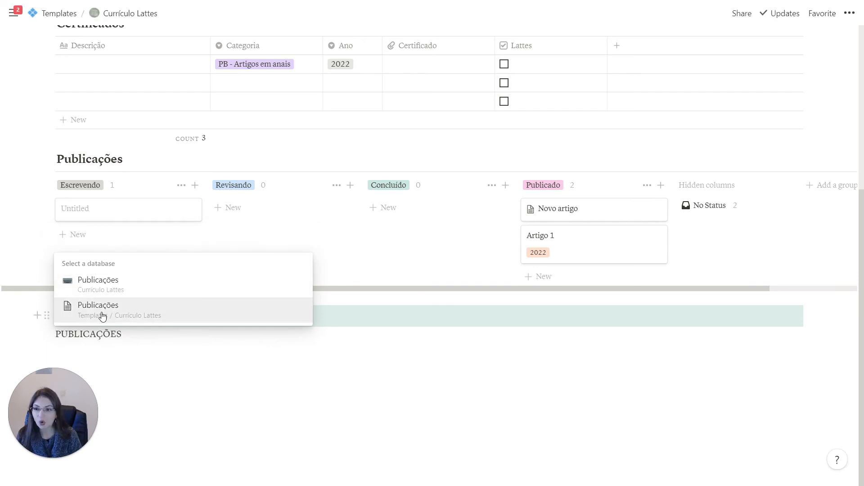
click(127, 312)
scroll(429, 255, down, 3)
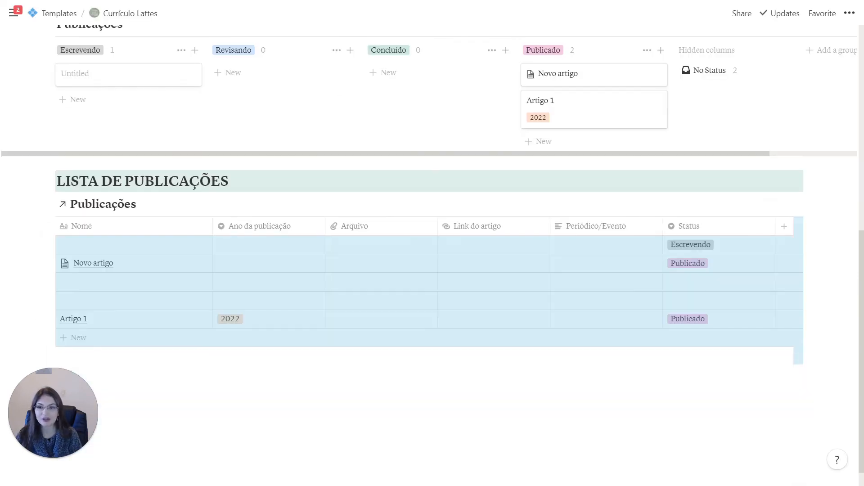
- Move the Artigo 1 card from Publicado to the Revisando group on the Publicações board
scroll(427, 293, up, 2)
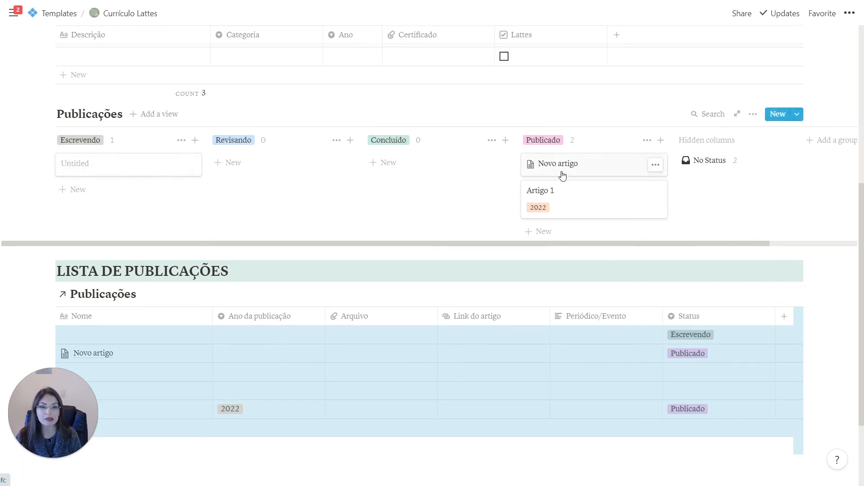
drag(562, 189, 231, 164)
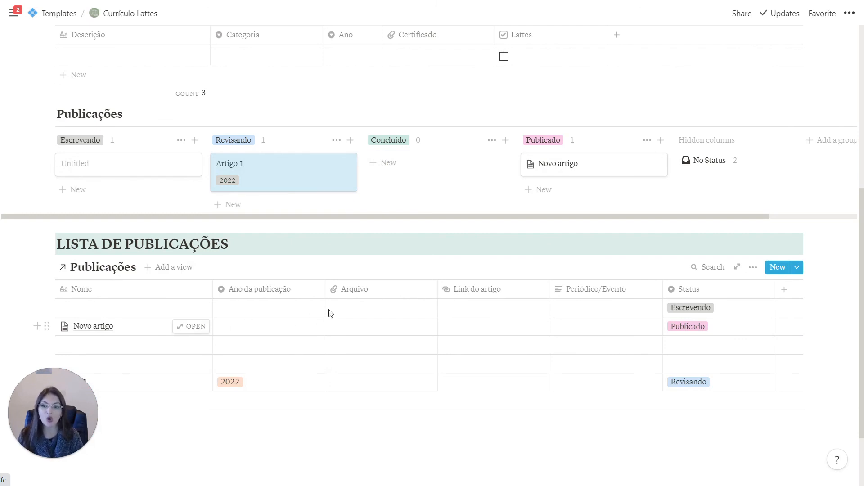
- Filter the linked Publicações table under LISTA DE PUBLICAÇÕES to entries where Status is Publicado
mouse_move(753, 270)
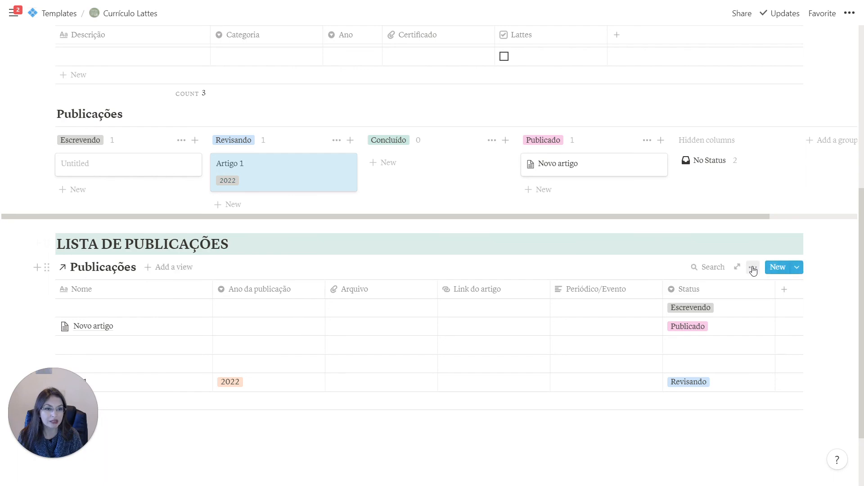
click(754, 270)
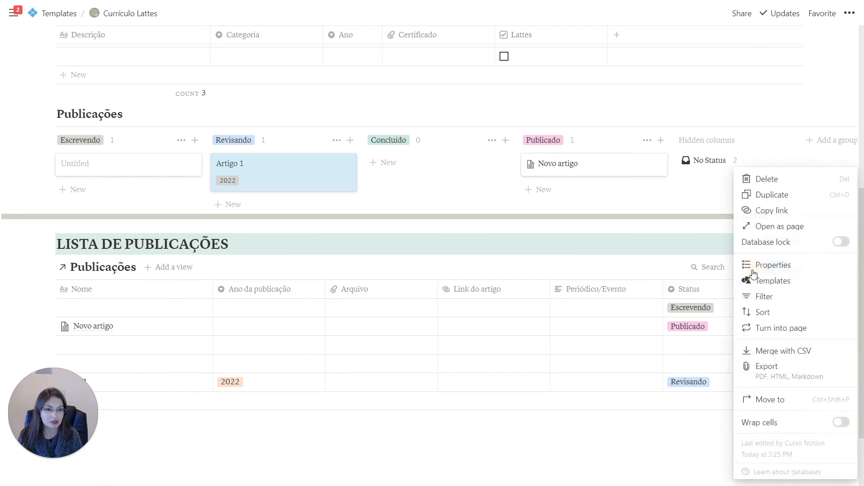
click(761, 294)
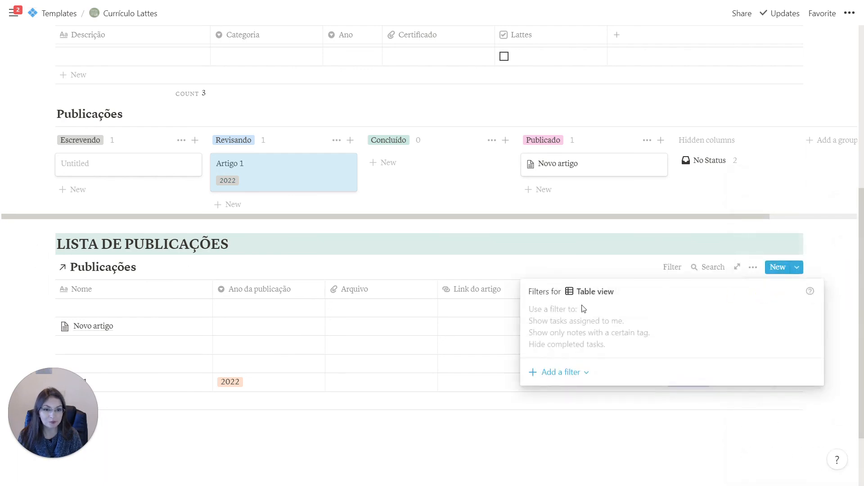
click(562, 372)
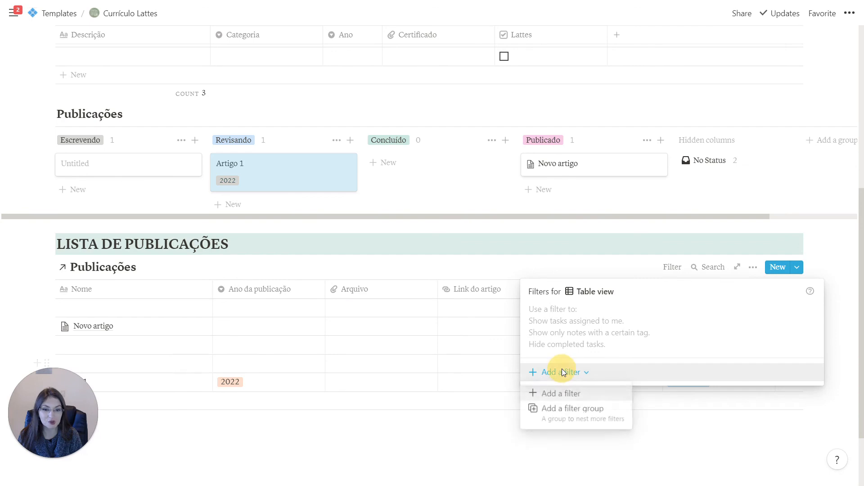
click(562, 393)
click(587, 320)
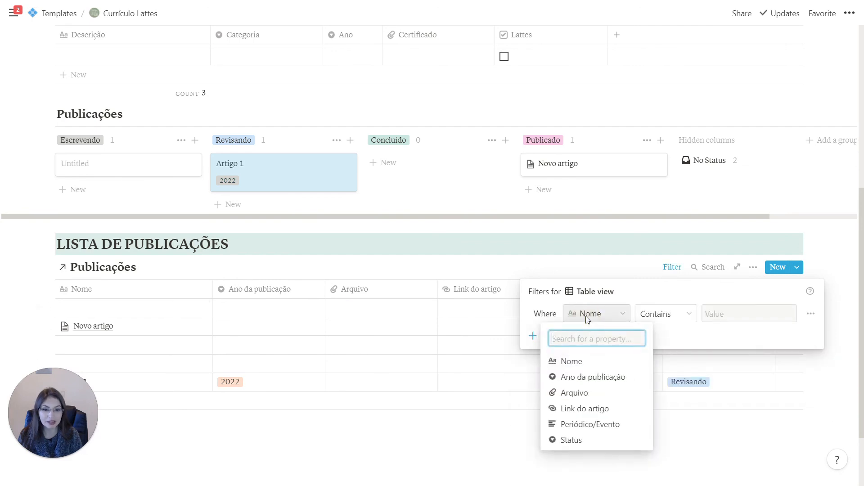
click(577, 440)
click(726, 314)
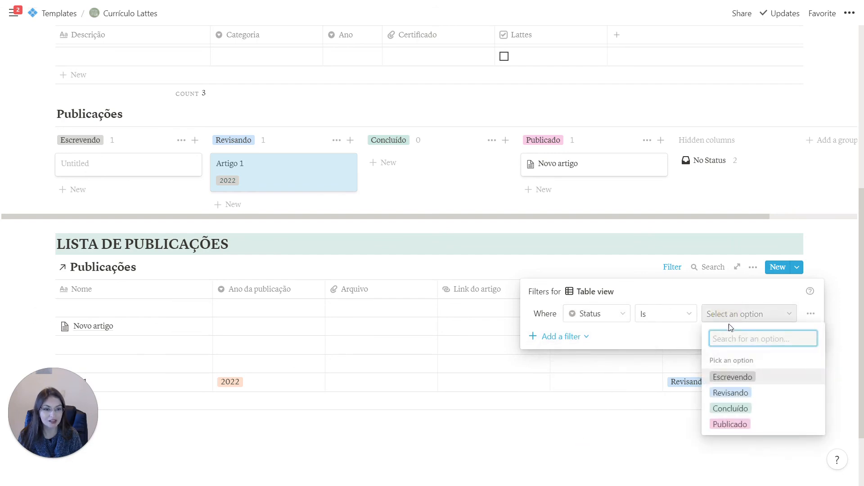
click(728, 423)
click(730, 425)
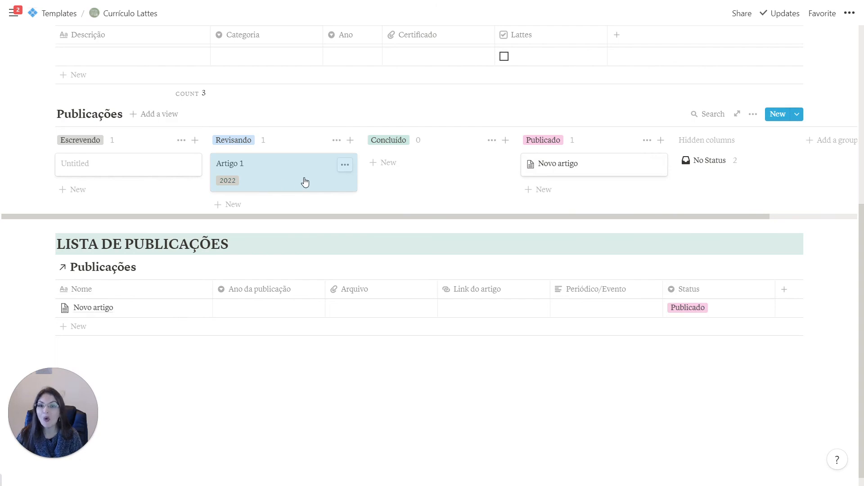
- Move the Artigo 1 card on the Publicações board to Concluído and from there to the Publicado group
drag(305, 182, 421, 173)
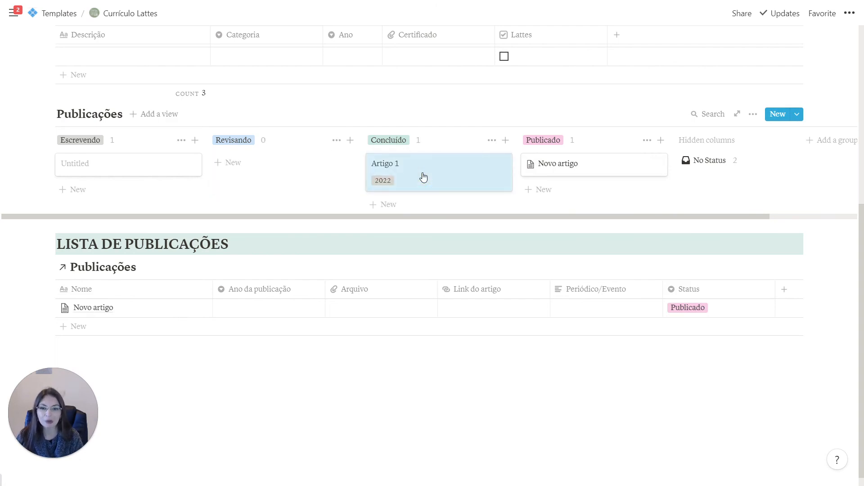
drag(421, 173, 556, 190)
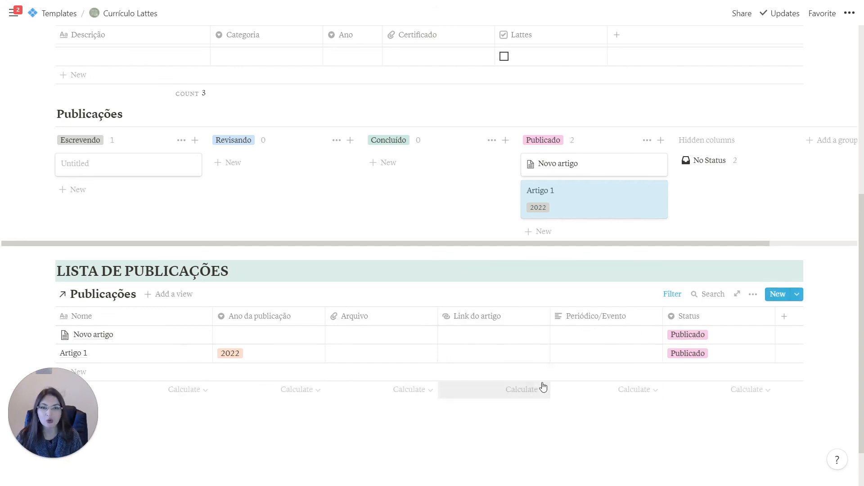
click(543, 418)
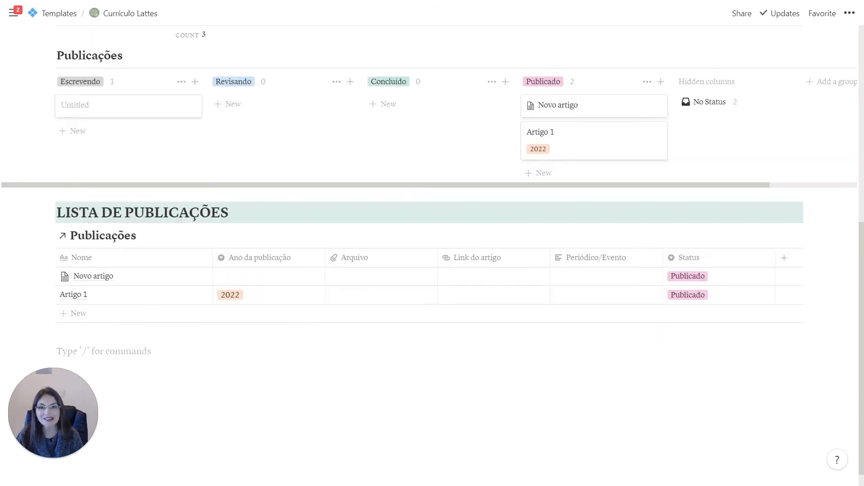
scroll(279, 369, up, 7)
right_click(279, 370)
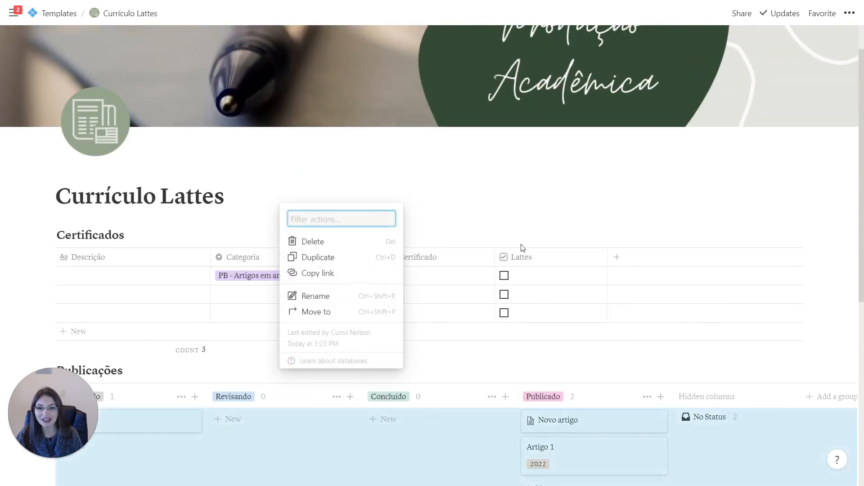
click(539, 204)
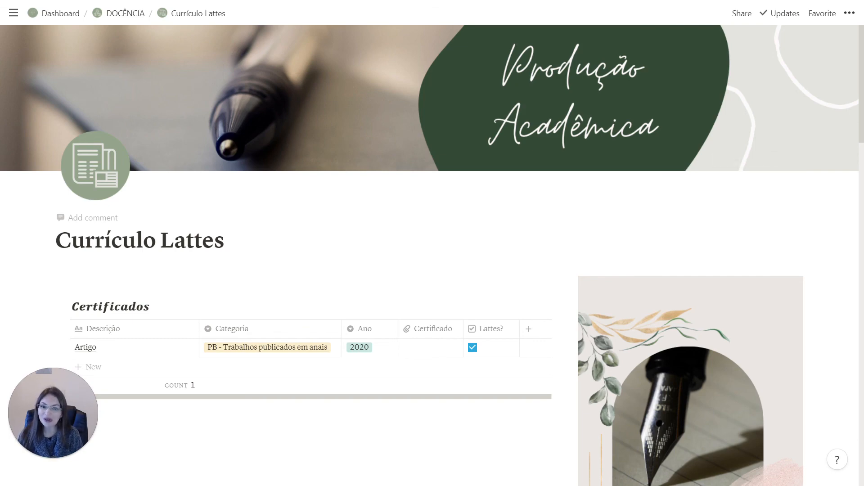
- Look over the decorated Currículo Lattes page under DOCÊNCIA, from the Certificados table to the Lista de Publicações banner
scroll(598, 307, down, 2)
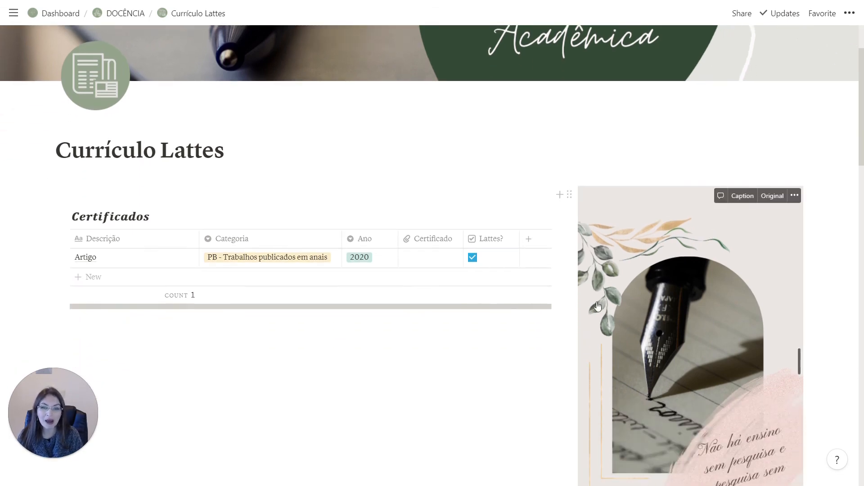
scroll(598, 306, down, 7)
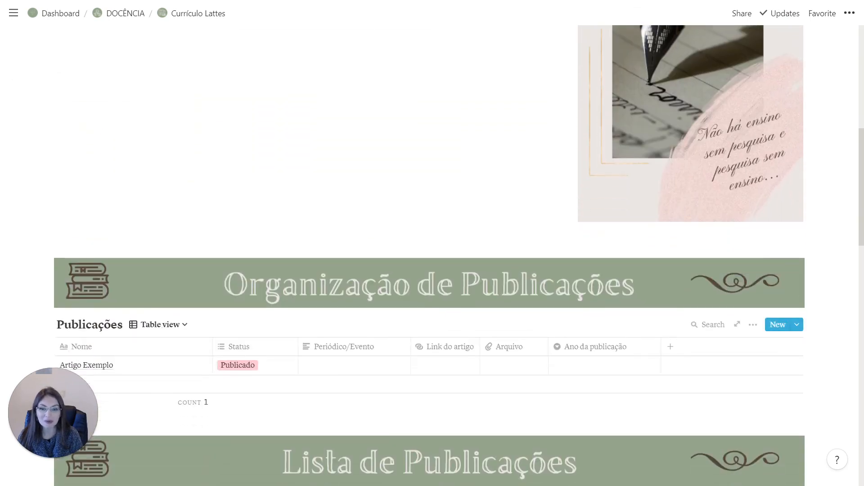
scroll(432, 256, up, 9)
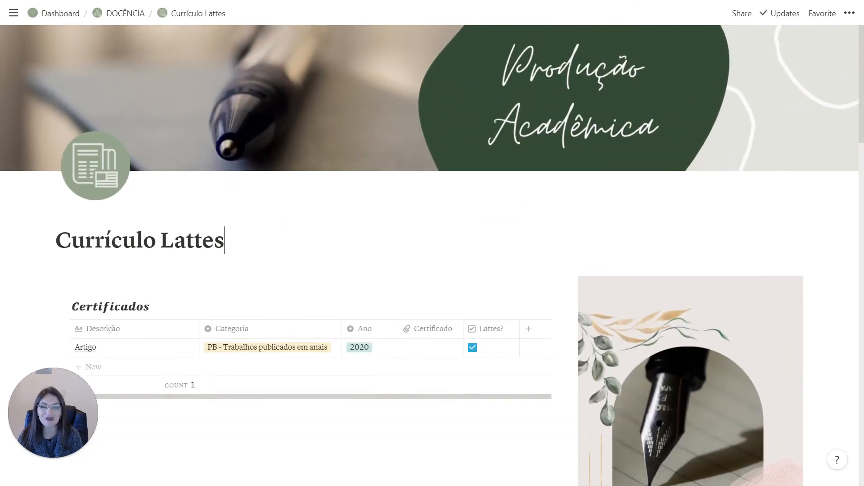